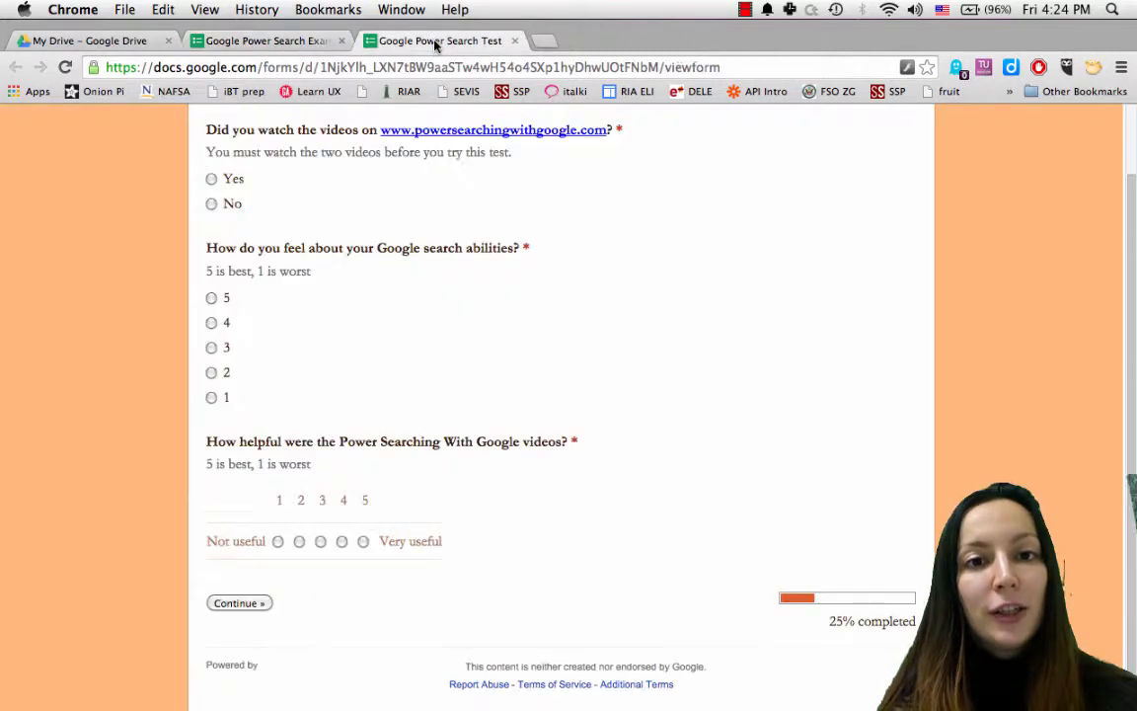
Show the live Google Power Search Test form full-screen, scrolled up to its title.
scroll(400, 283, up, 3)
key(ctrl+super+f)
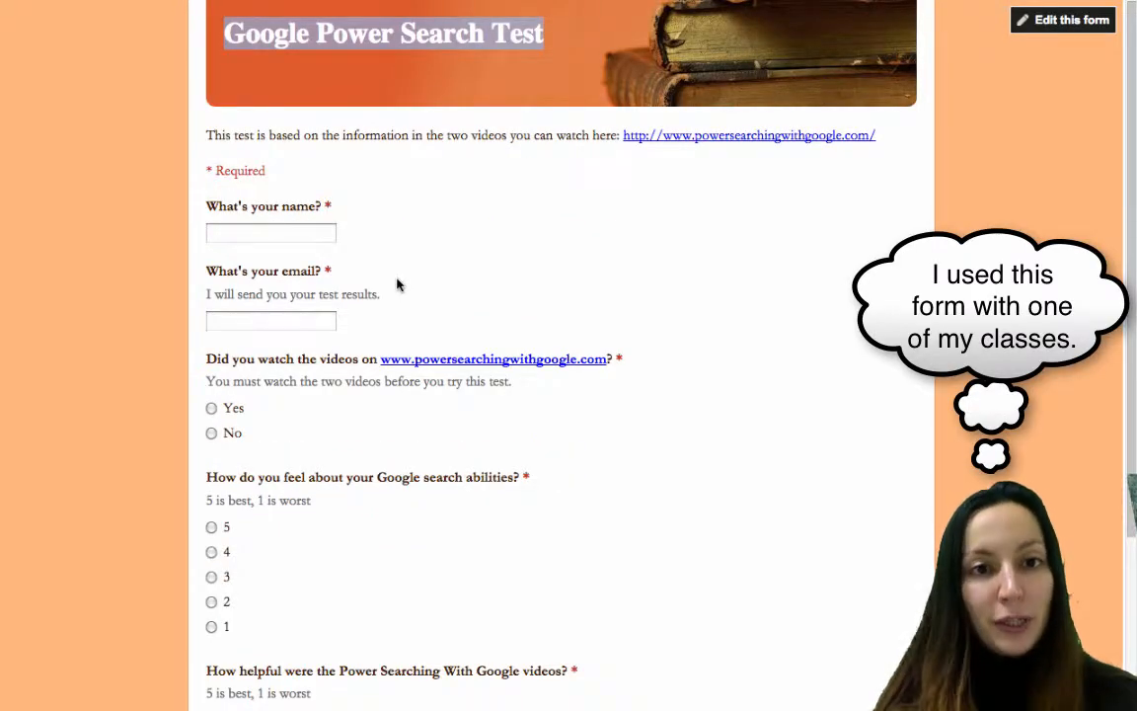
click(222, 37)
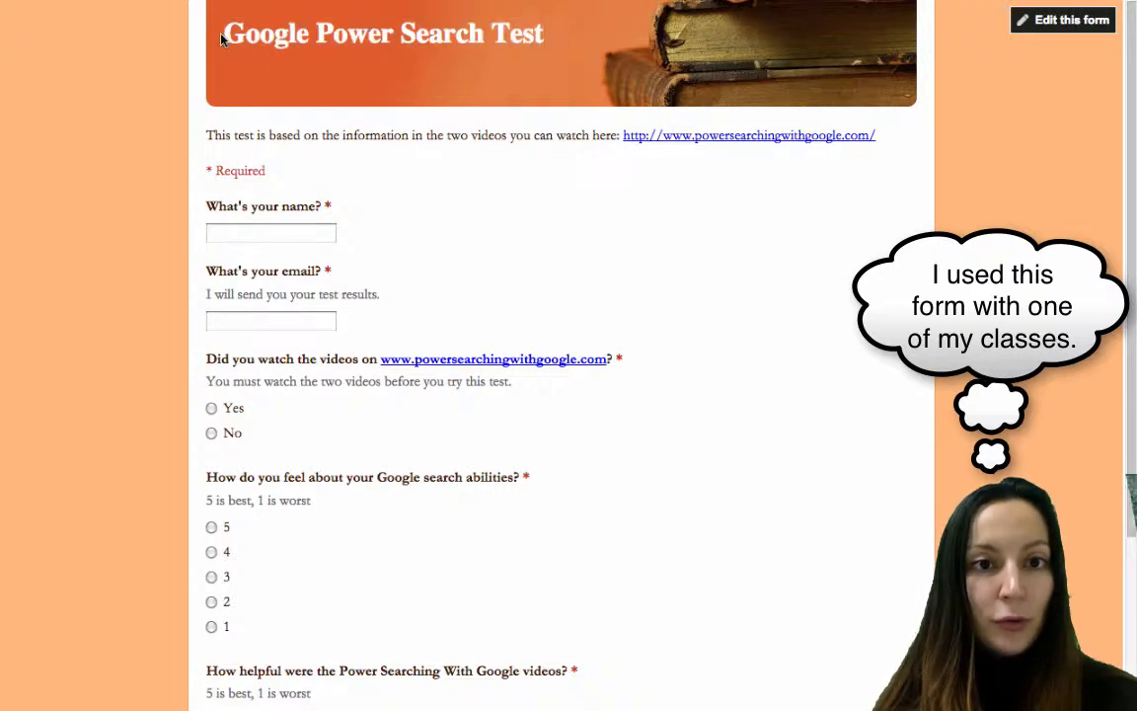
Fill in the respondent's name and email address from the autofill suggestions.
click(277, 229)
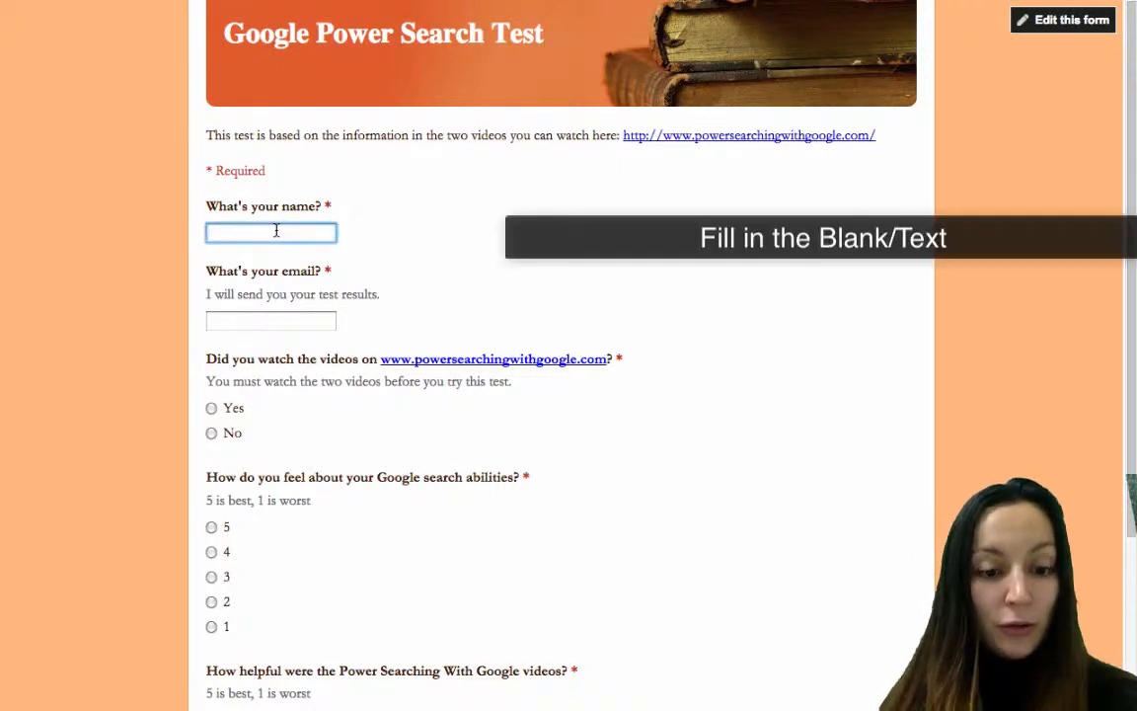
text(s)
click(273, 250)
scroll(269, 244, down, 1)
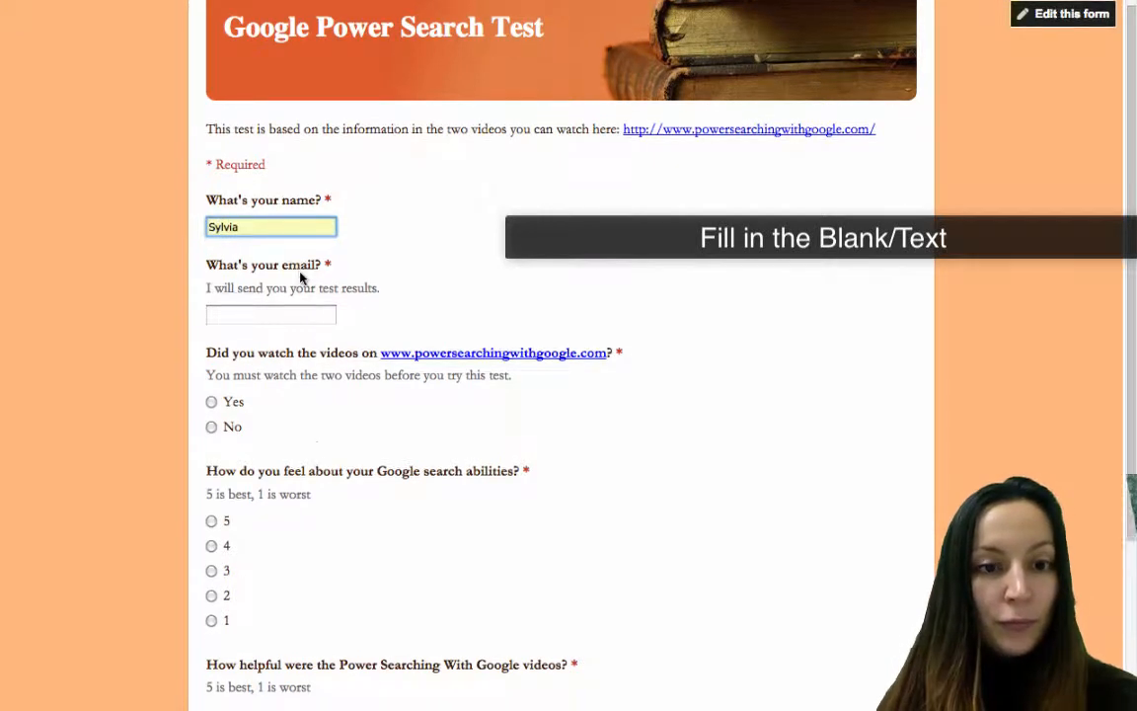
click(277, 283)
click(266, 302)
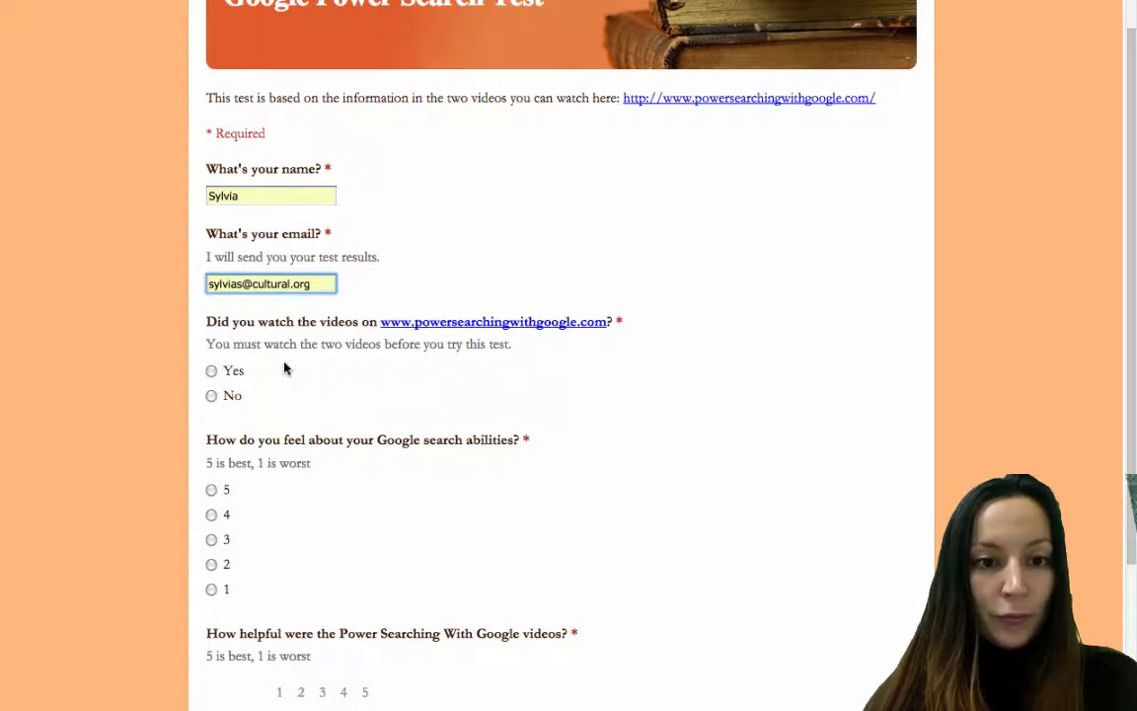
Answer Yes to the videos, rate search abilities 4 and the videos 5 (Very useful), then continue.
scroll(281, 365, down, 2)
click(211, 287)
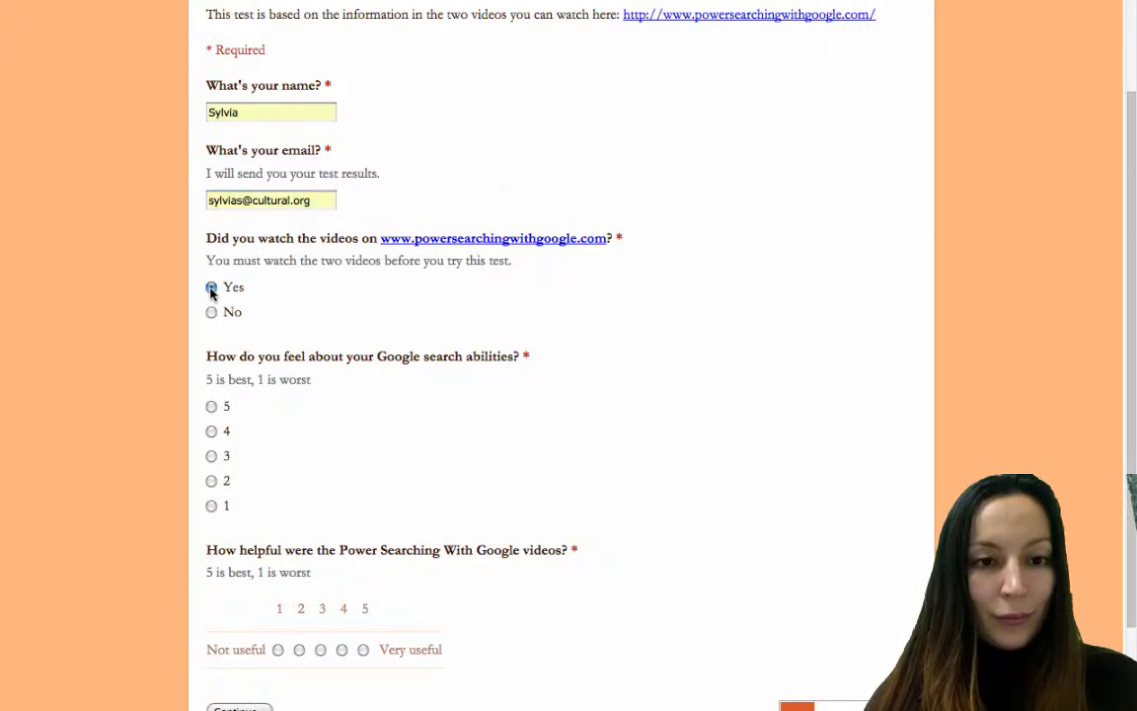
click(213, 431)
scroll(214, 446, down, 3)
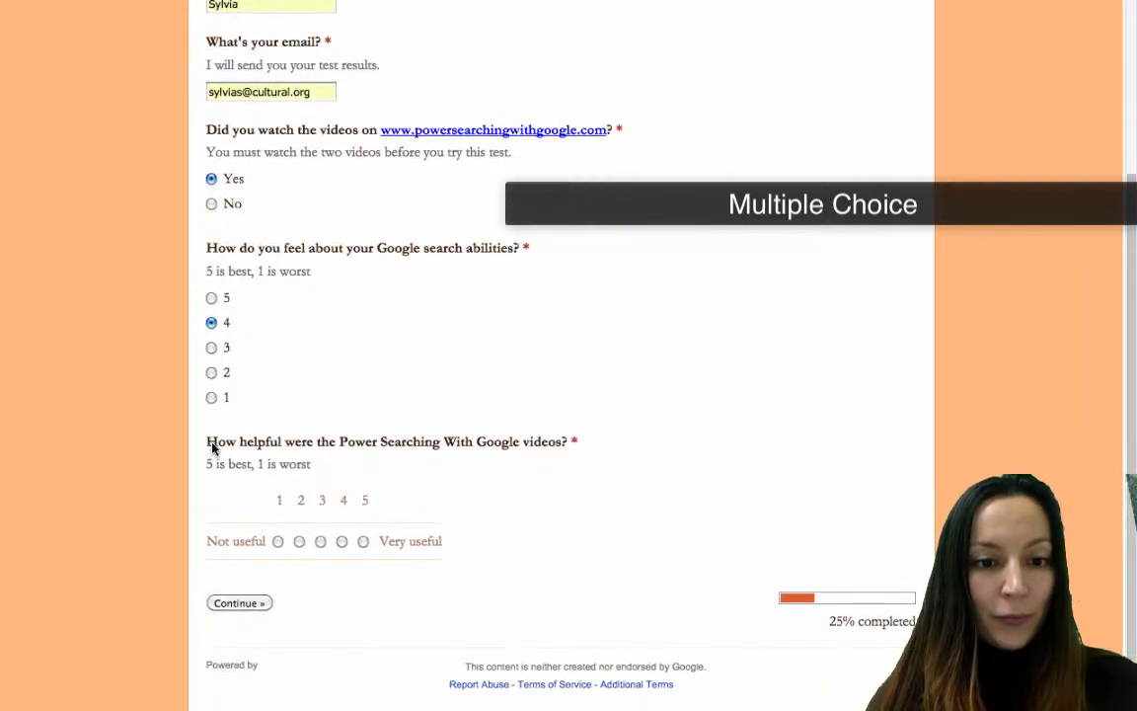
click(362, 540)
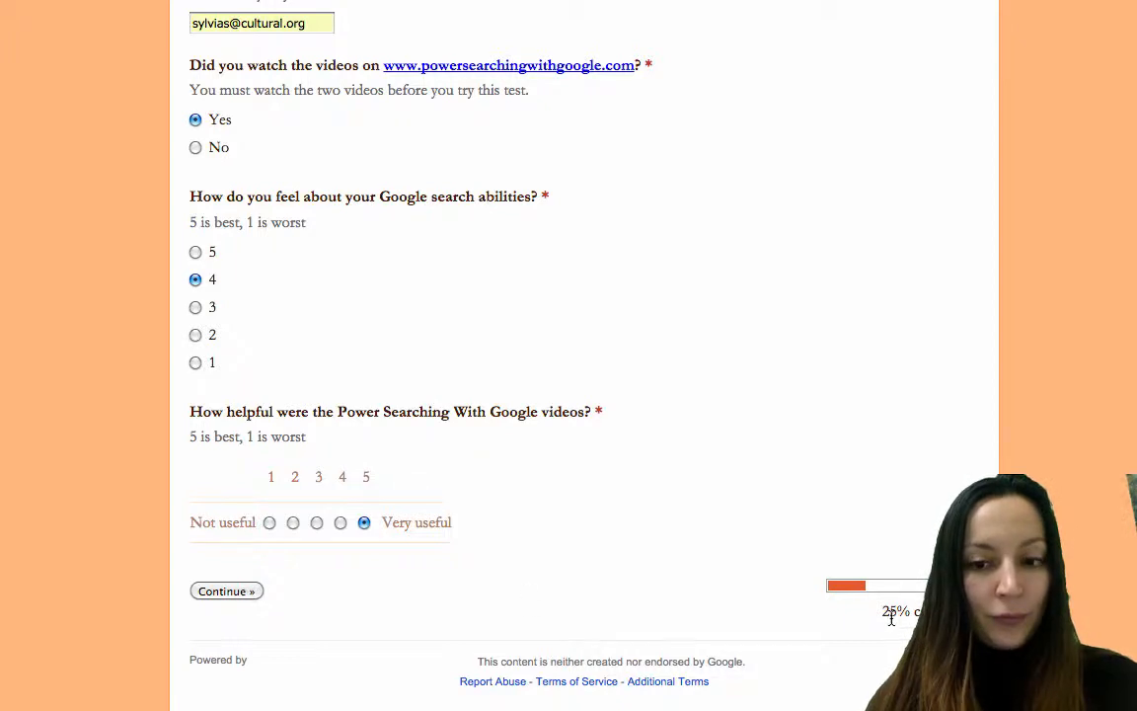
drag(913, 612, 972, 612)
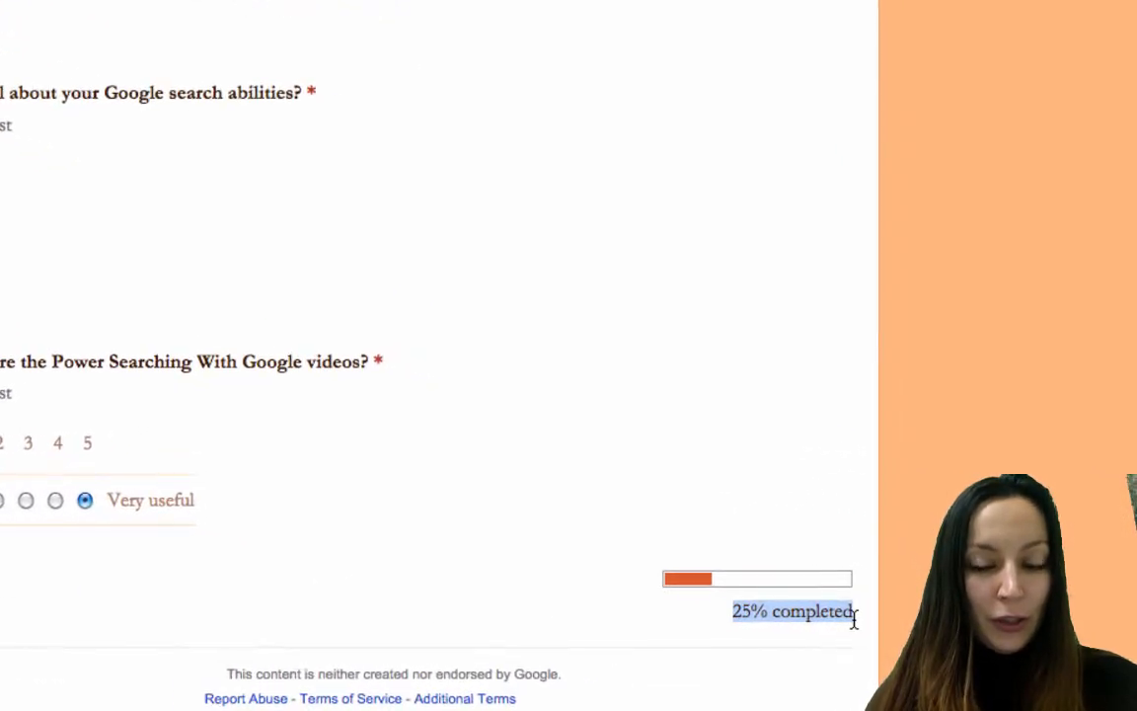
click(241, 604)
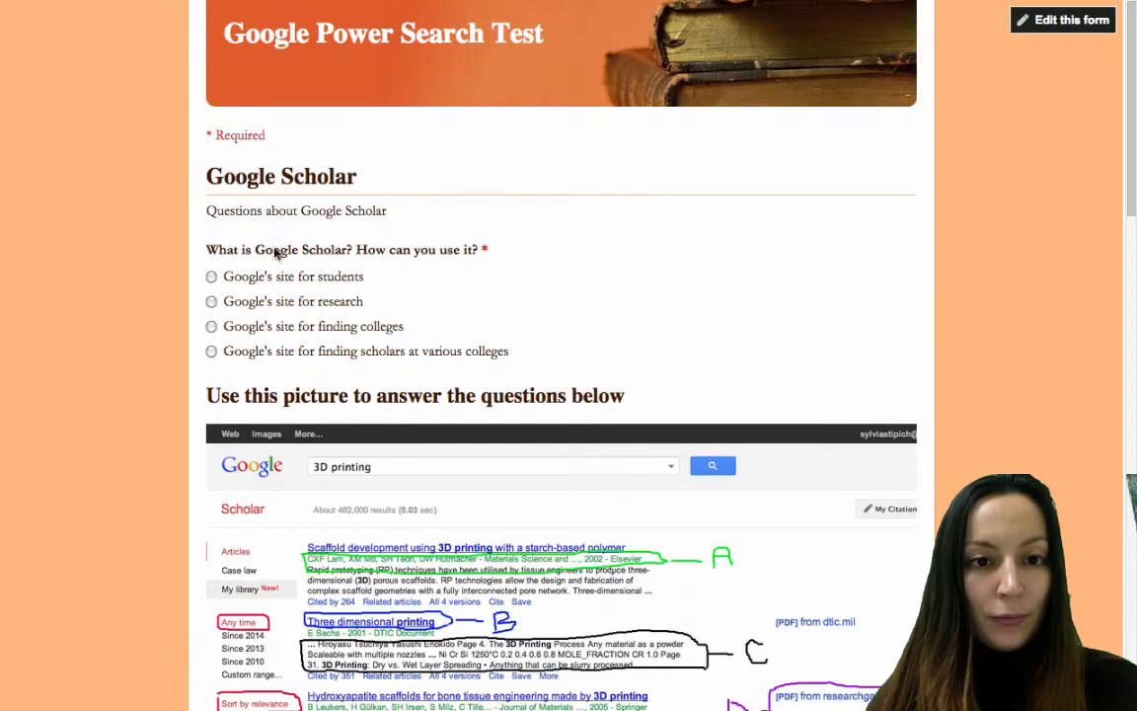
Answer Google's site, B. Blue text, 3 results and Green filtering area on the Scholar page.
scroll(277, 254, down, 1)
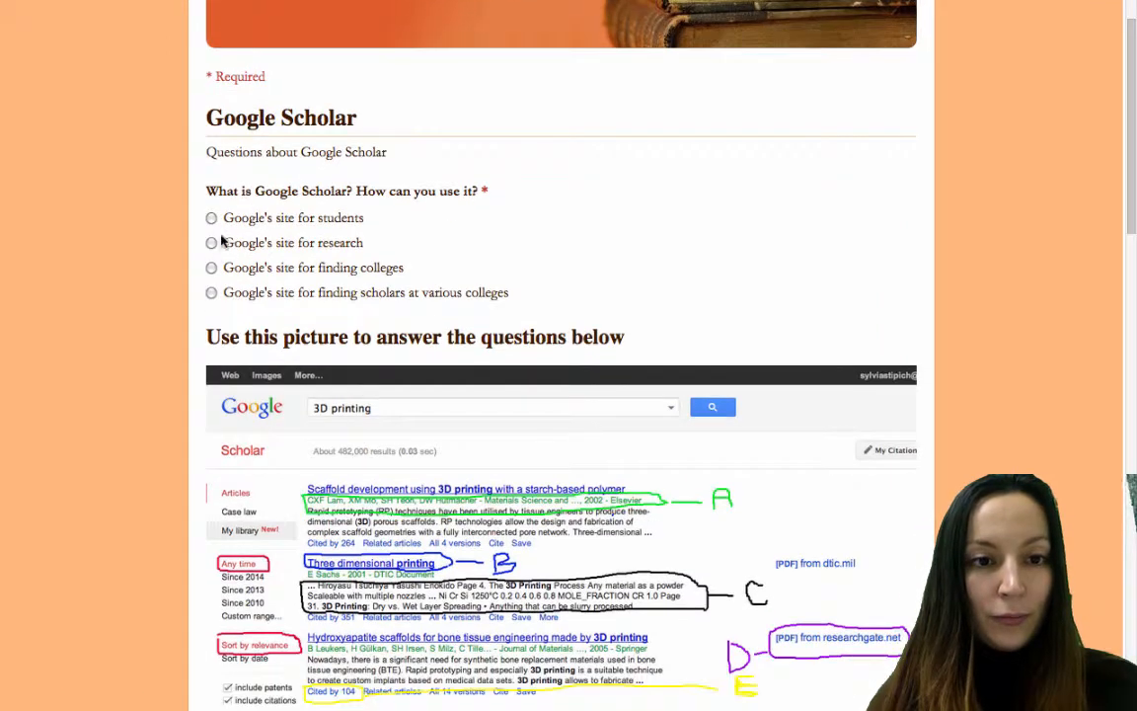
click(211, 242)
scroll(222, 326, down, 6)
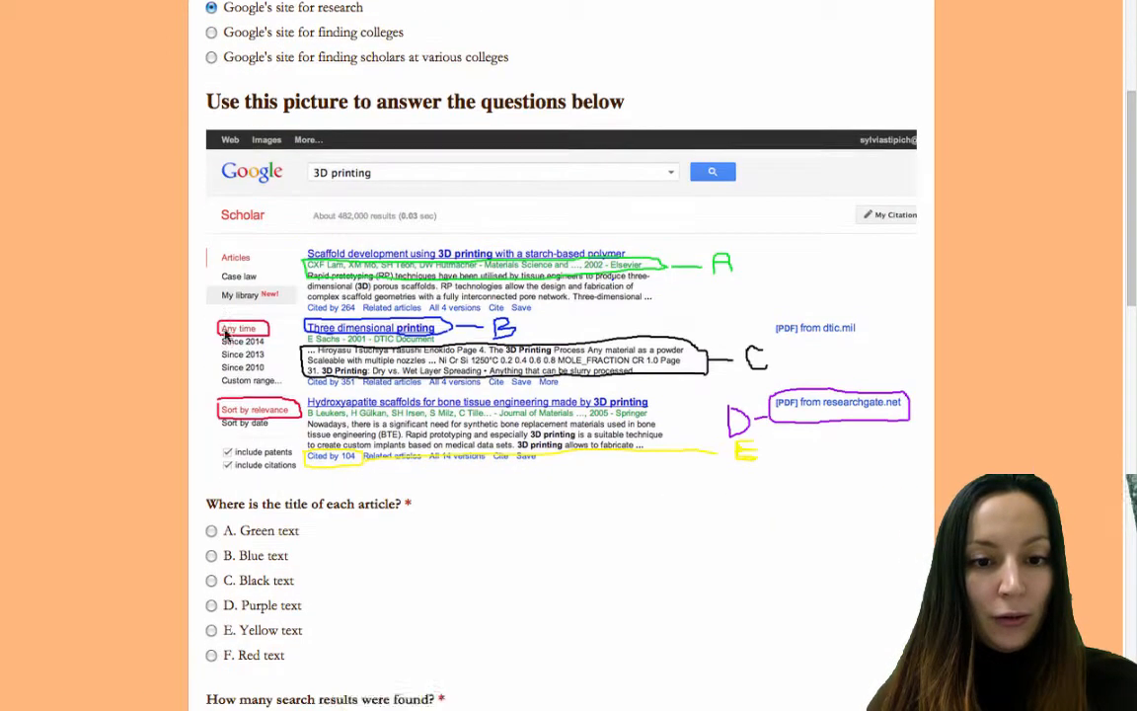
click(213, 371)
click(210, 514)
scroll(210, 514, down, 1)
click(211, 609)
scroll(213, 582, down, 7)
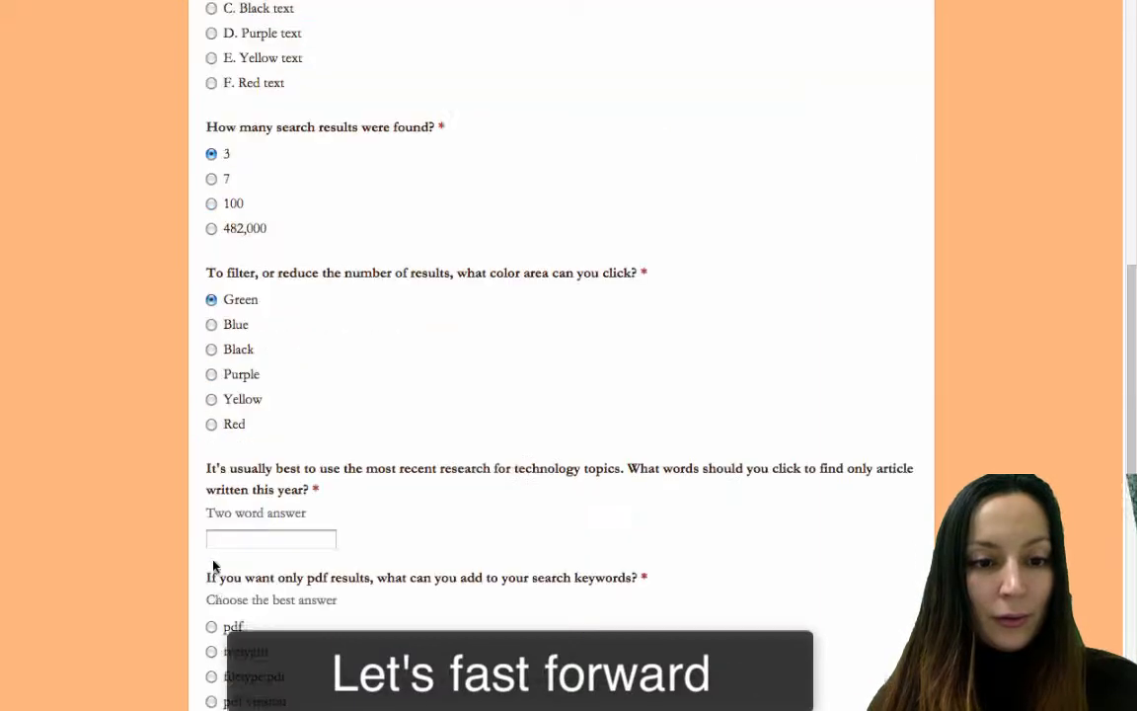
Enter 'Since 2014' as the two-word answer and choose filetype:pdf for pdf results.
click(210, 450)
text(S)
key(Down)
key(Return)
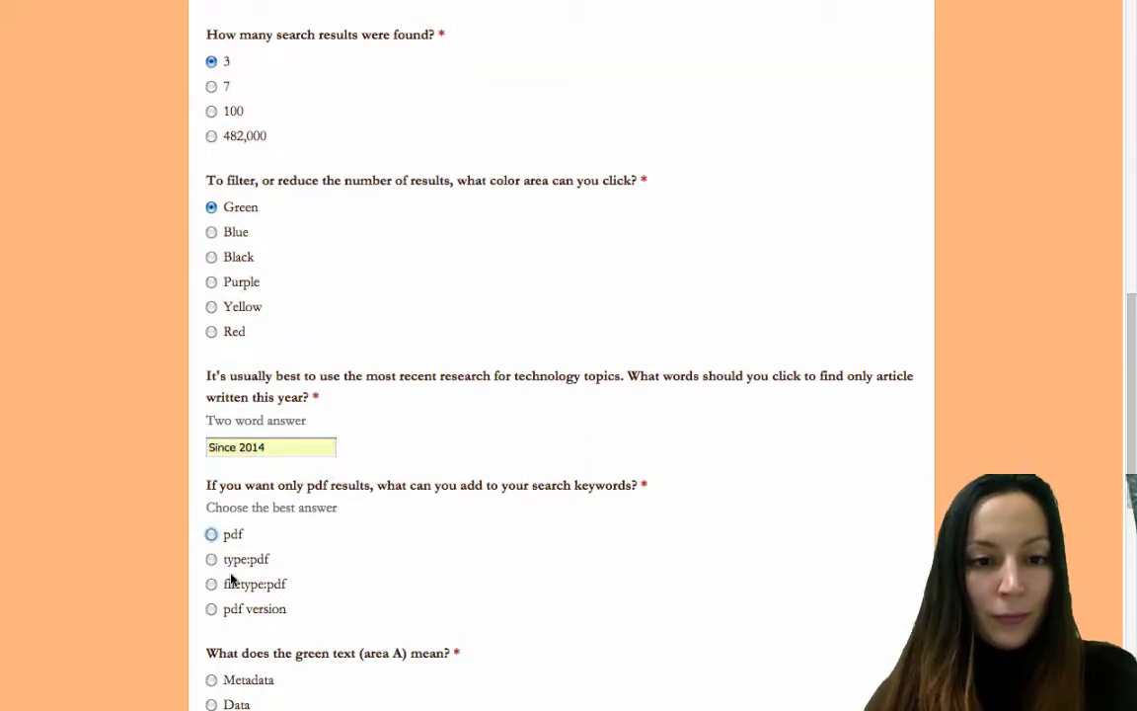
click(211, 559)
click(212, 583)
Choose Data, Sample text, 'people like it', tick Google Images and filetype:jpg, then continue.
scroll(215, 518, down, 4)
click(211, 499)
scroll(202, 592, down, 1)
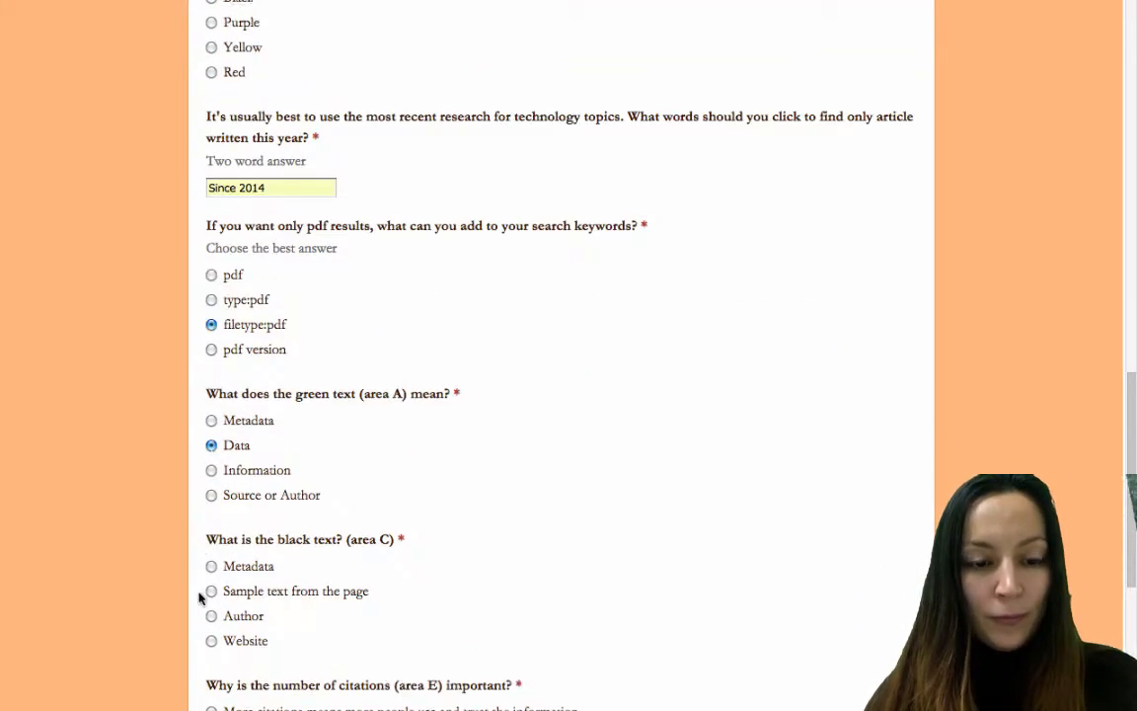
click(209, 590)
scroll(214, 591, down, 5)
click(212, 500)
scroll(211, 572, down, 1)
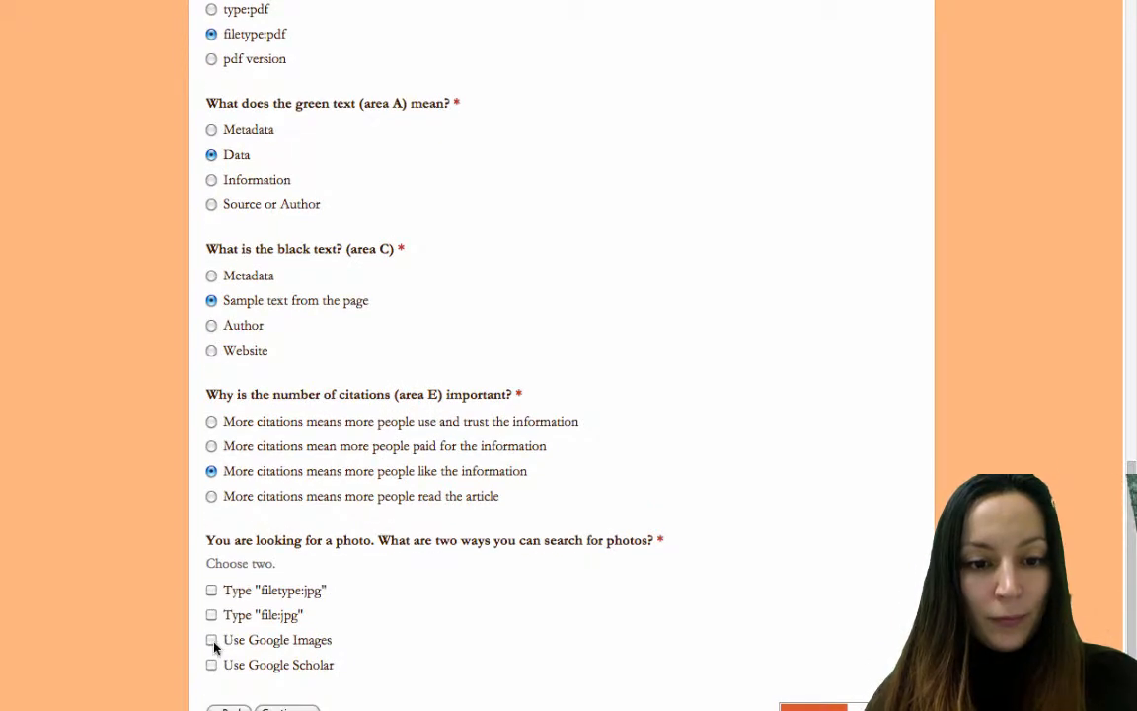
click(212, 640)
click(211, 589)
scroll(211, 589, down, 2)
click(285, 603)
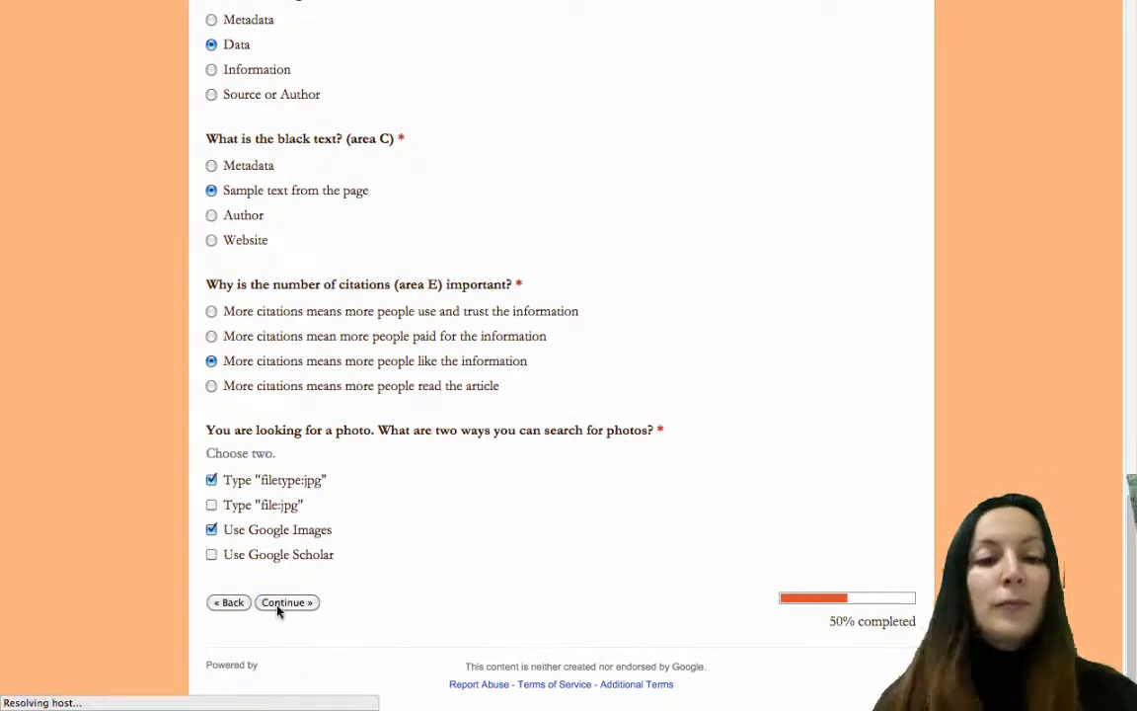
Answer the Google News questions: A: Red, C. Green, B: Yellow, C. Green and No.
scroll(211, 439, down, 5)
click(211, 442)
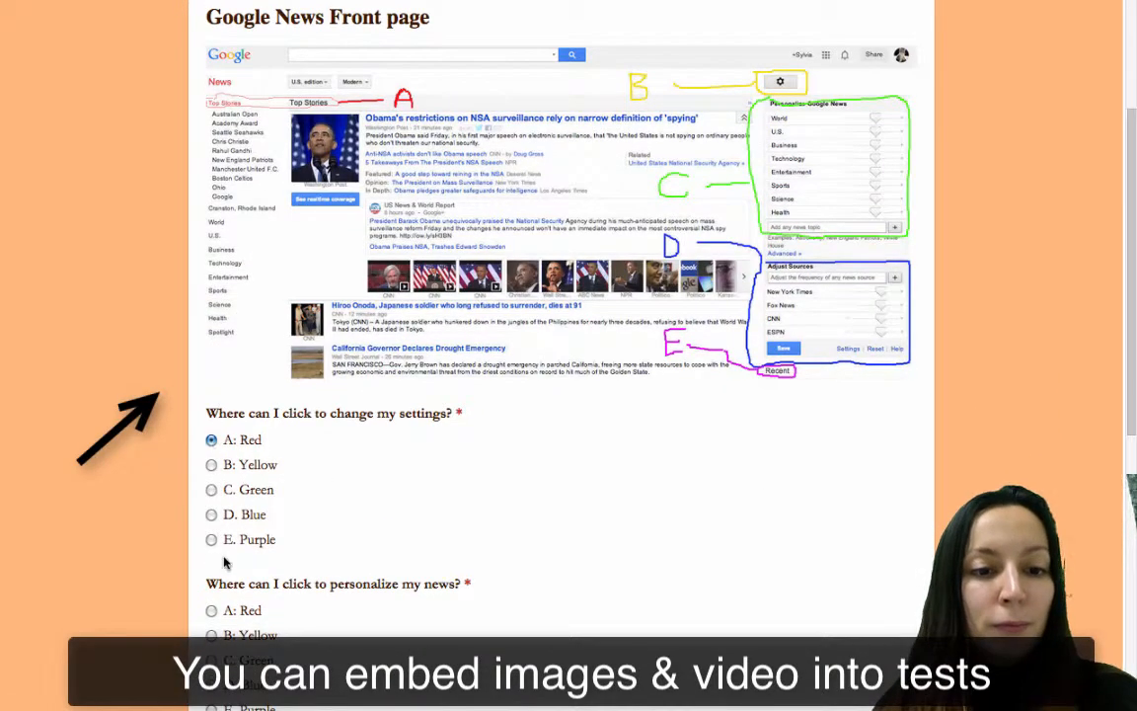
scroll(222, 563, down, 2)
click(212, 583)
scroll(211, 590, down, 5)
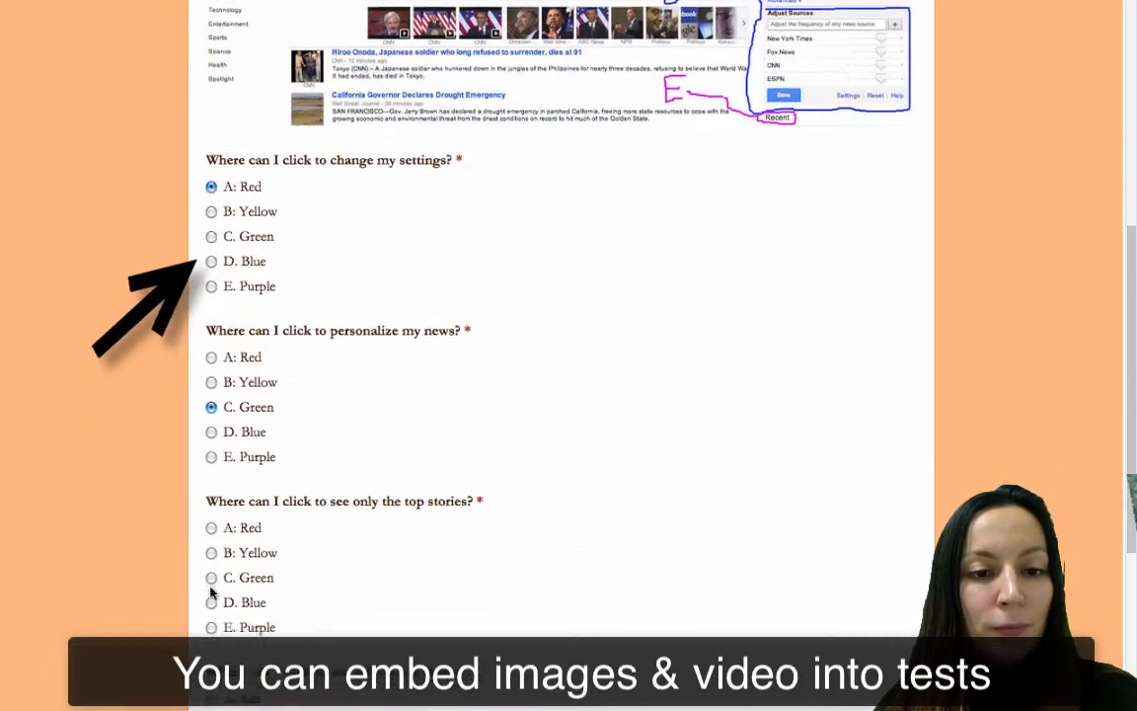
click(211, 520)
scroll(211, 533, down, 4)
click(211, 550)
scroll(211, 556, down, 2)
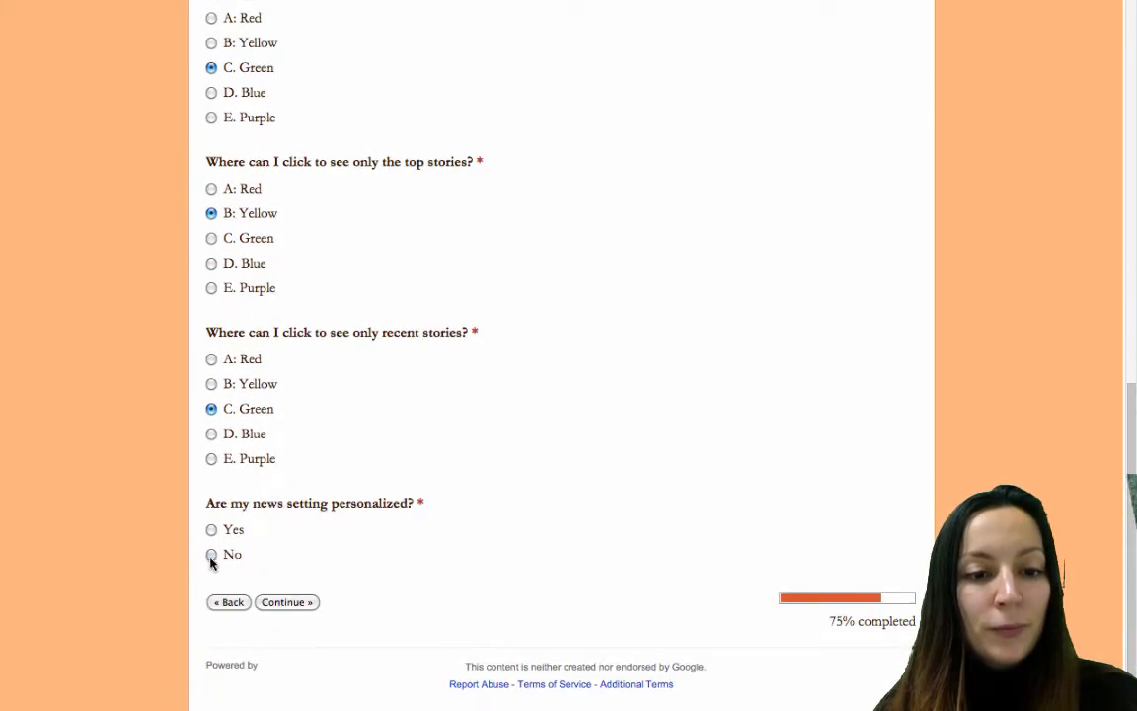
click(211, 554)
click(285, 601)
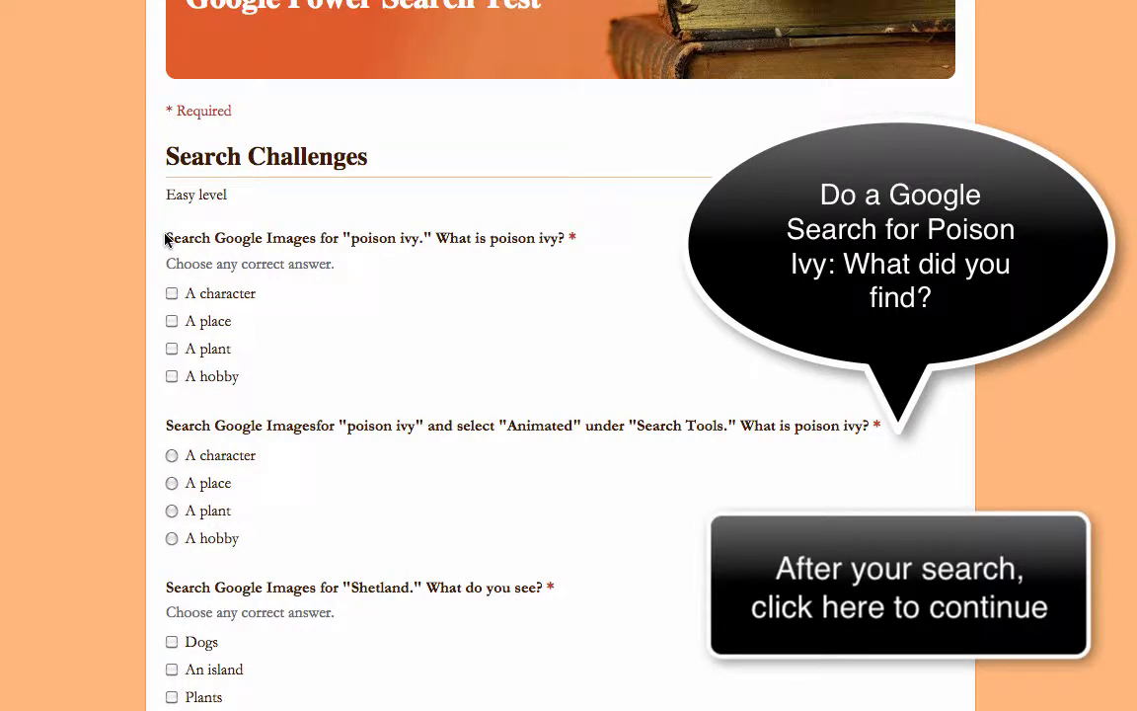
Answer the poison ivy question with only 'A plant' ticked.
click(172, 321)
click(171, 348)
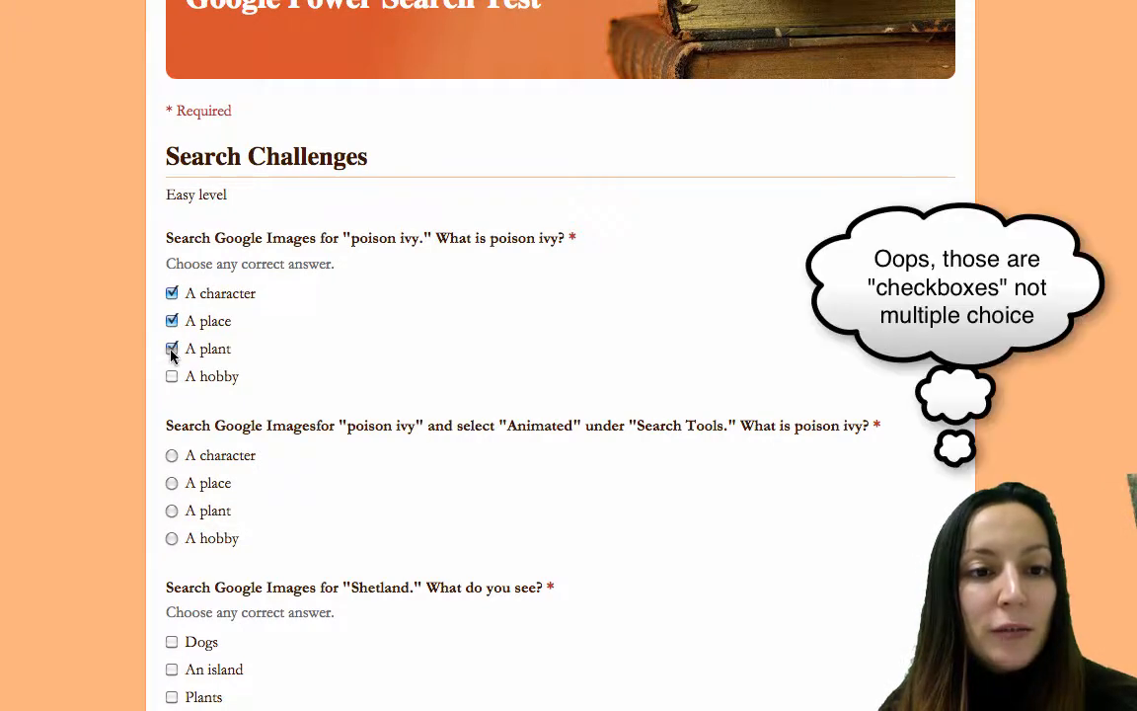
click(171, 376)
click(172, 348)
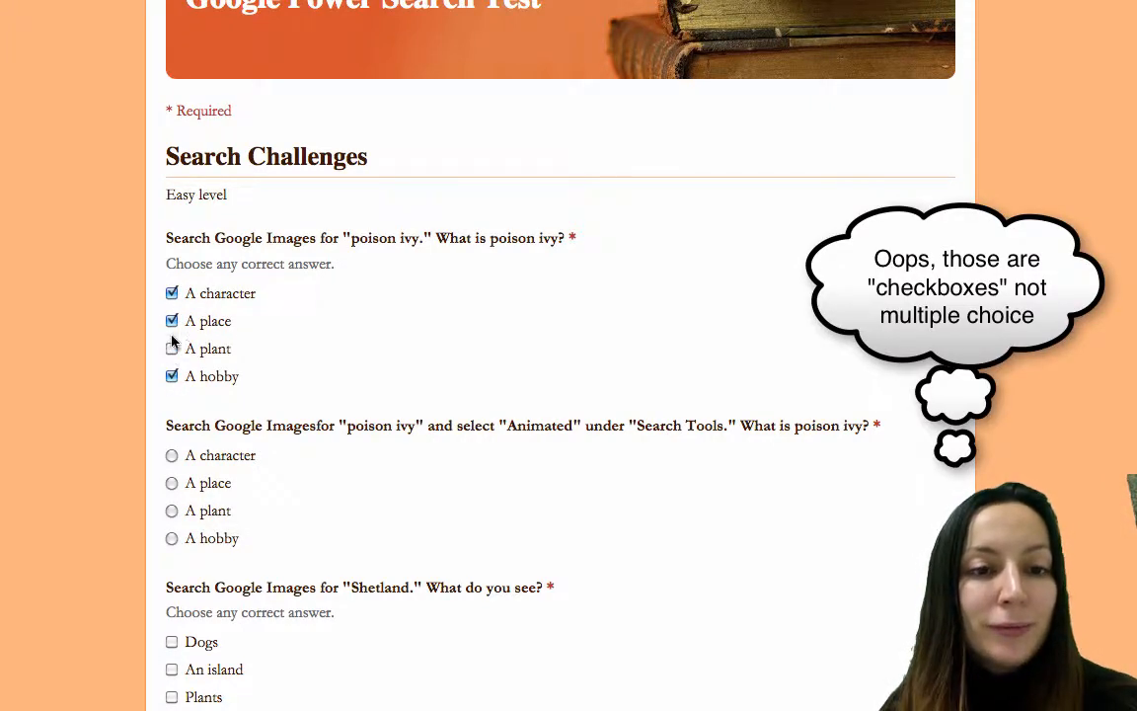
click(171, 320)
click(172, 348)
click(172, 376)
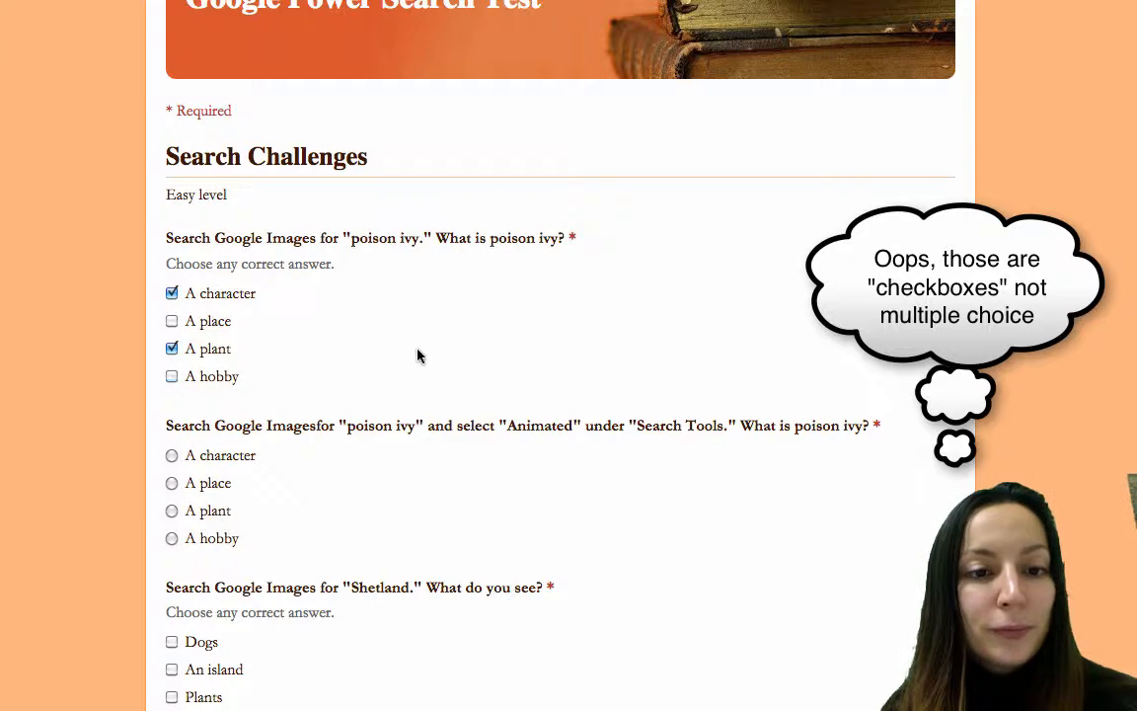
Answer the Shetland questions: Dogs and An island for images, An island on Maps, Sweaters for shopping.
scroll(418, 355, down, 3)
scroll(417, 355, down, 4)
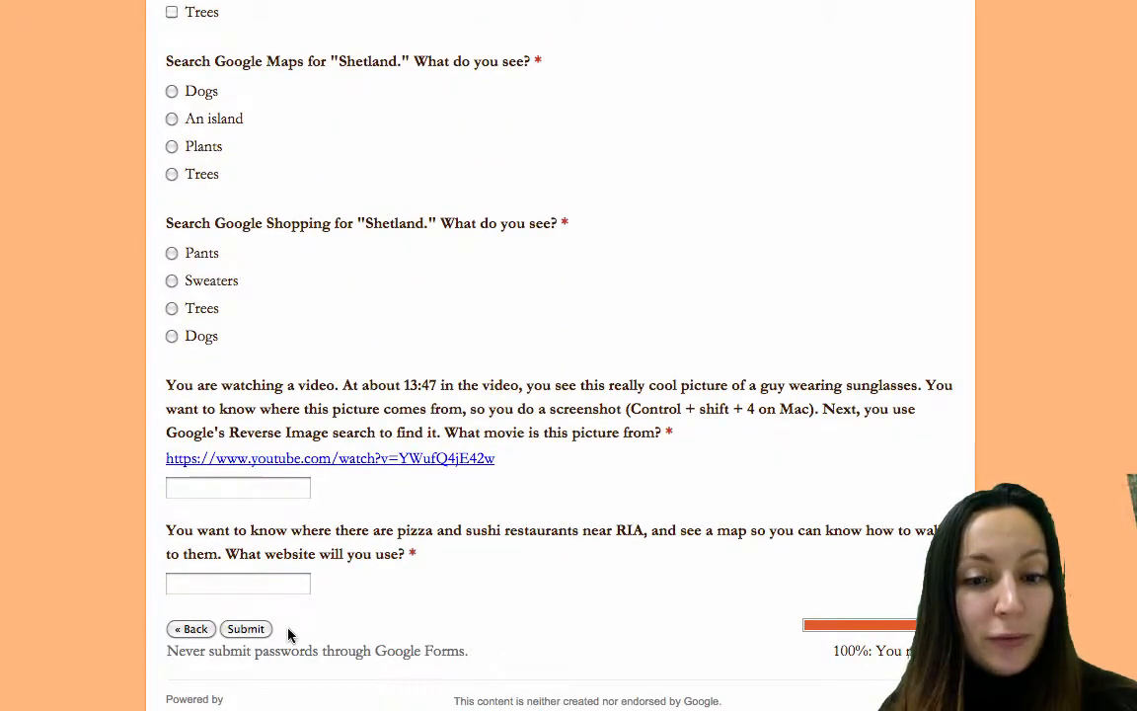
scroll(261, 360, up, 7)
scroll(168, 447, down, 1)
click(171, 445)
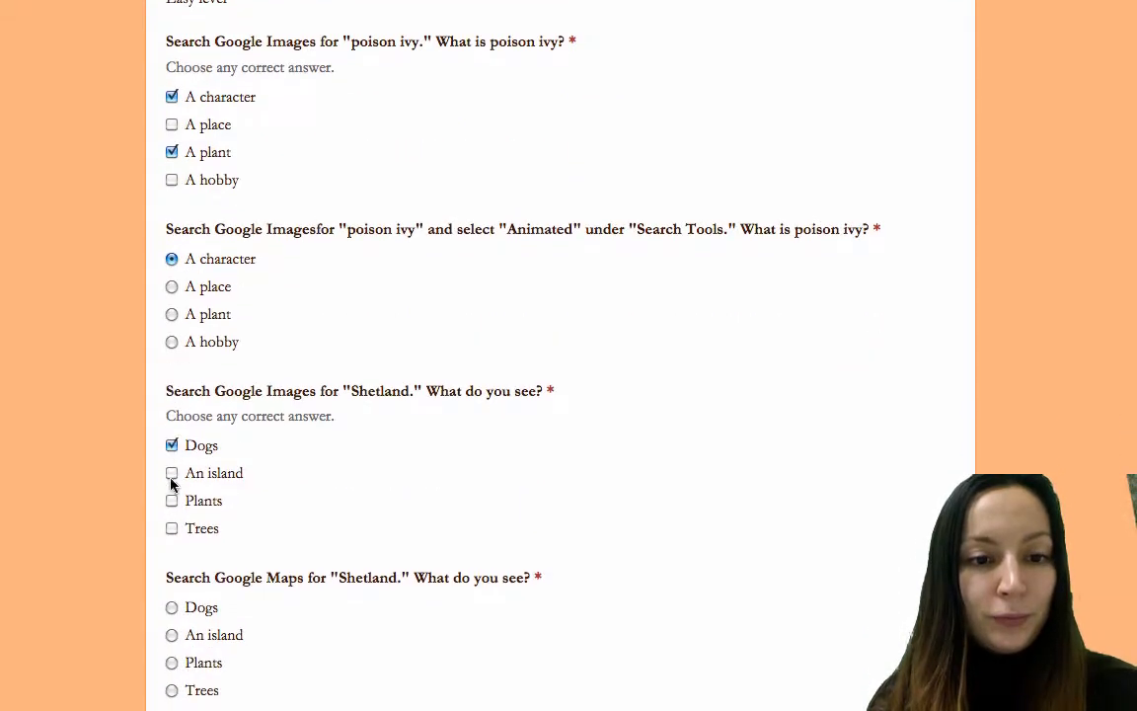
click(171, 475)
scroll(172, 484, down, 2)
click(172, 494)
scroll(172, 488, down, 2)
click(172, 484)
Enter The Matrix and Google Yelp from the autocomplete suggestions and submit the test.
click(173, 485)
text(T)
key(Down)
key(Tab)
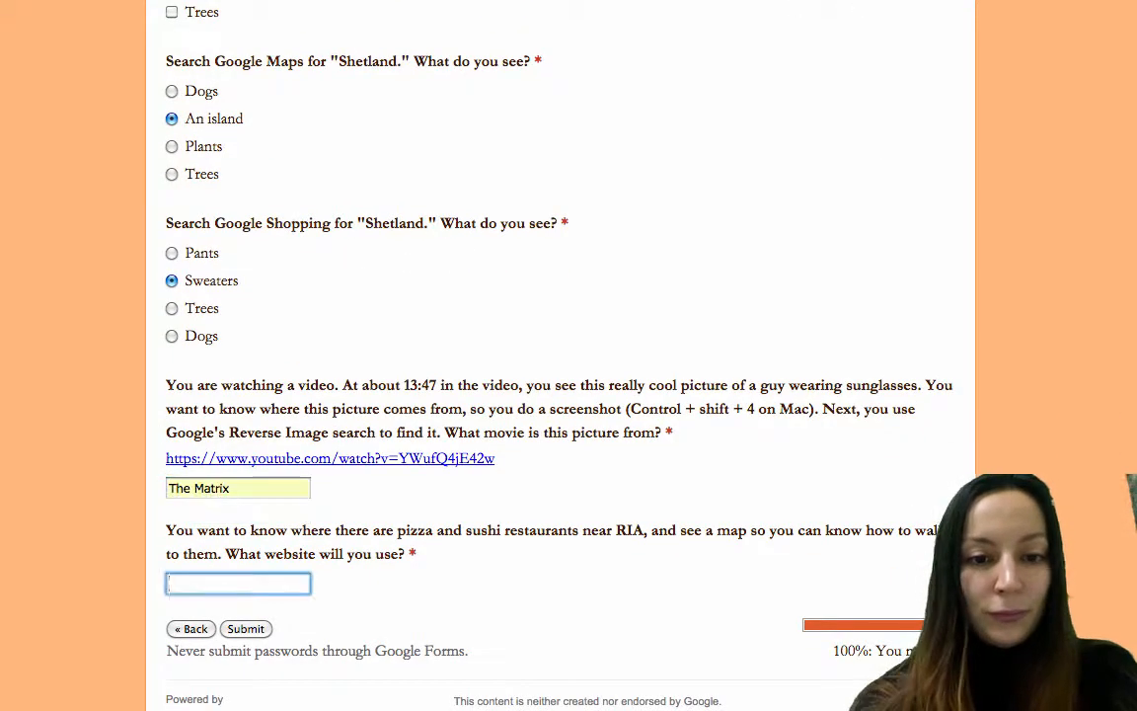
text(G)
key(Down)
text(o)
key(Down)
key(Return)
click(263, 633)
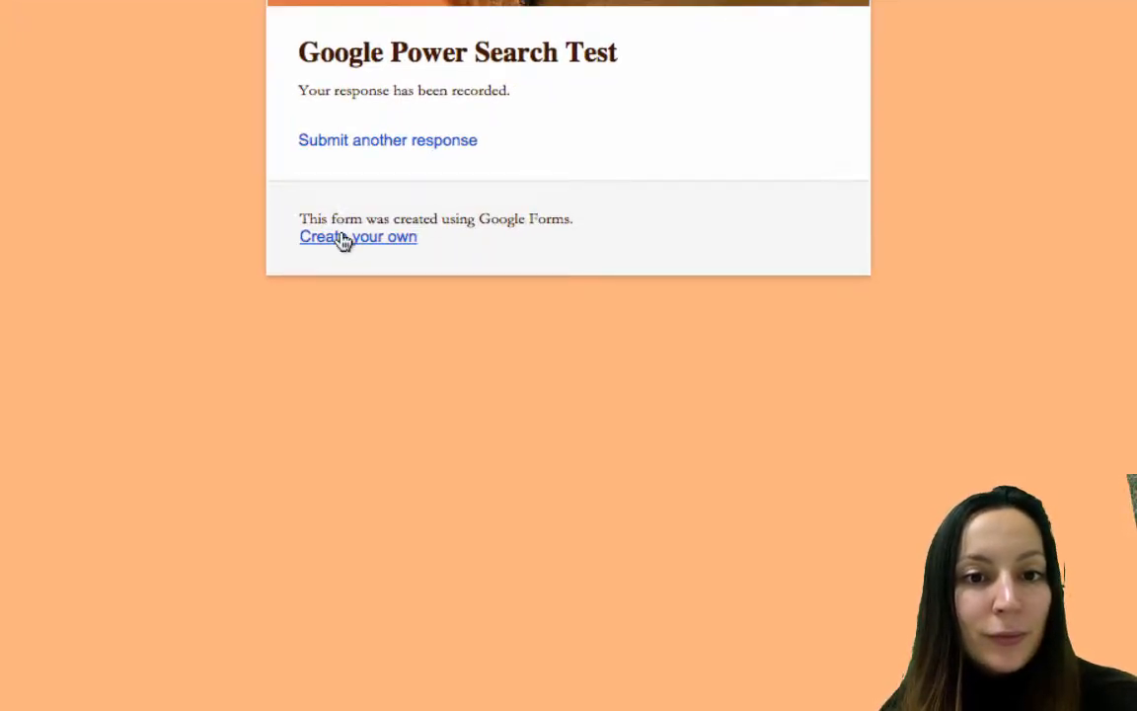
Create a new blank form and rename it from 'Untitled form' to 'Test'.
click(342, 241)
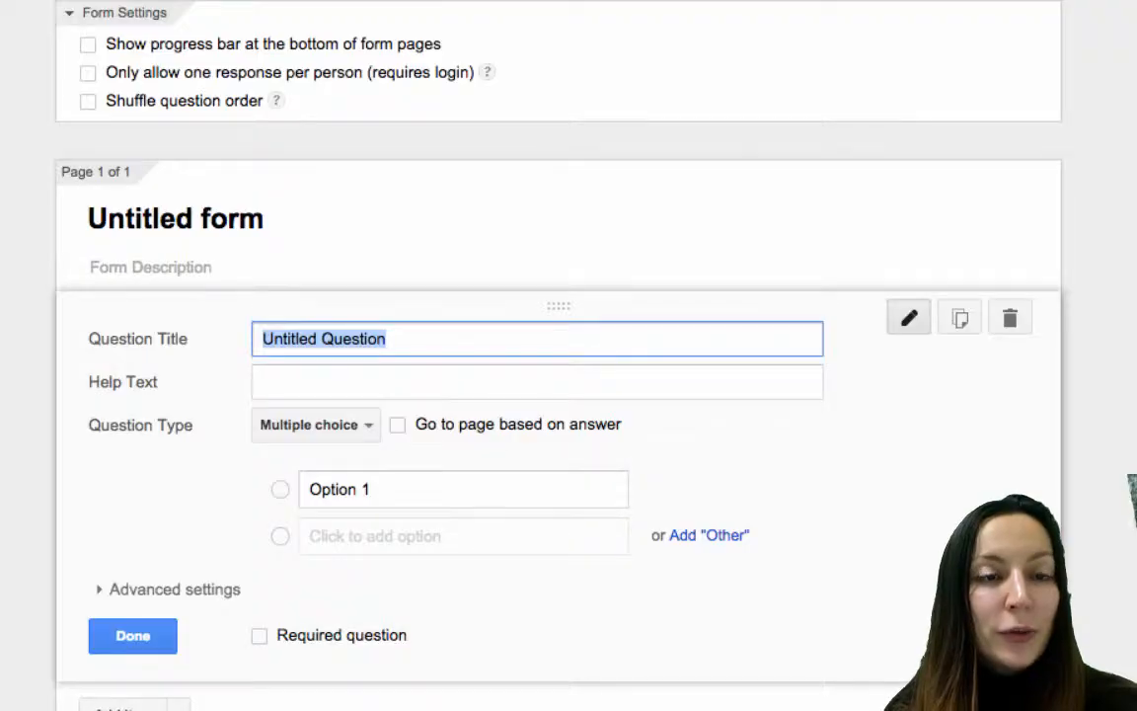
click(175, 218)
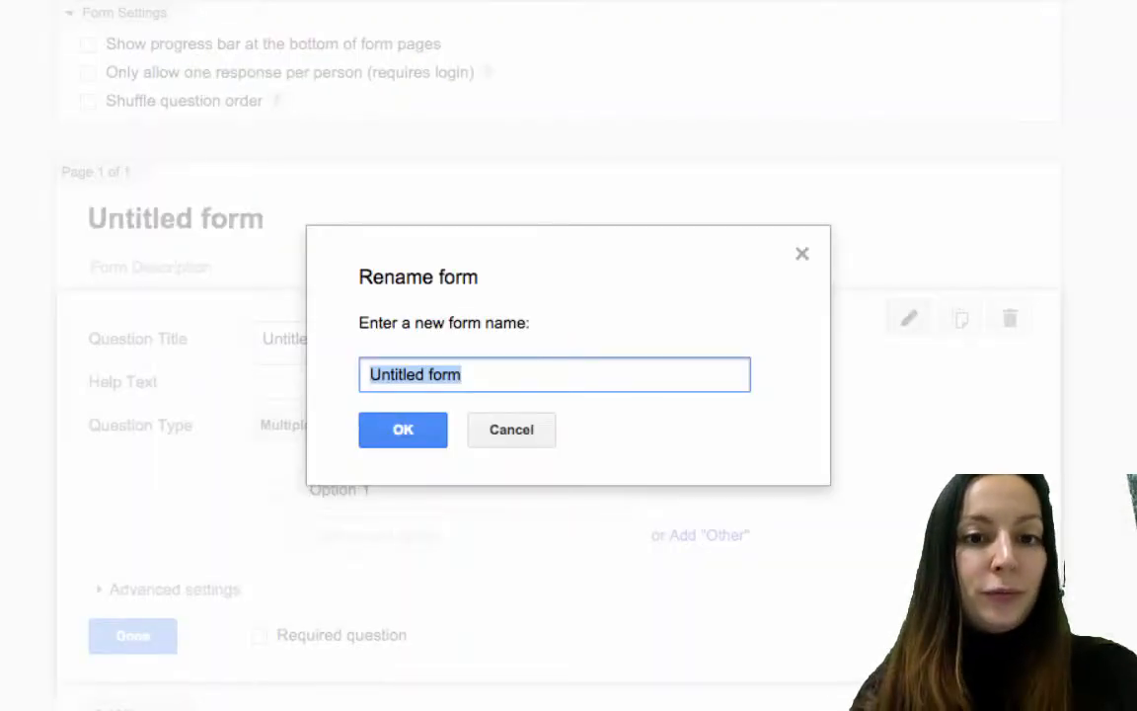
text(Test)
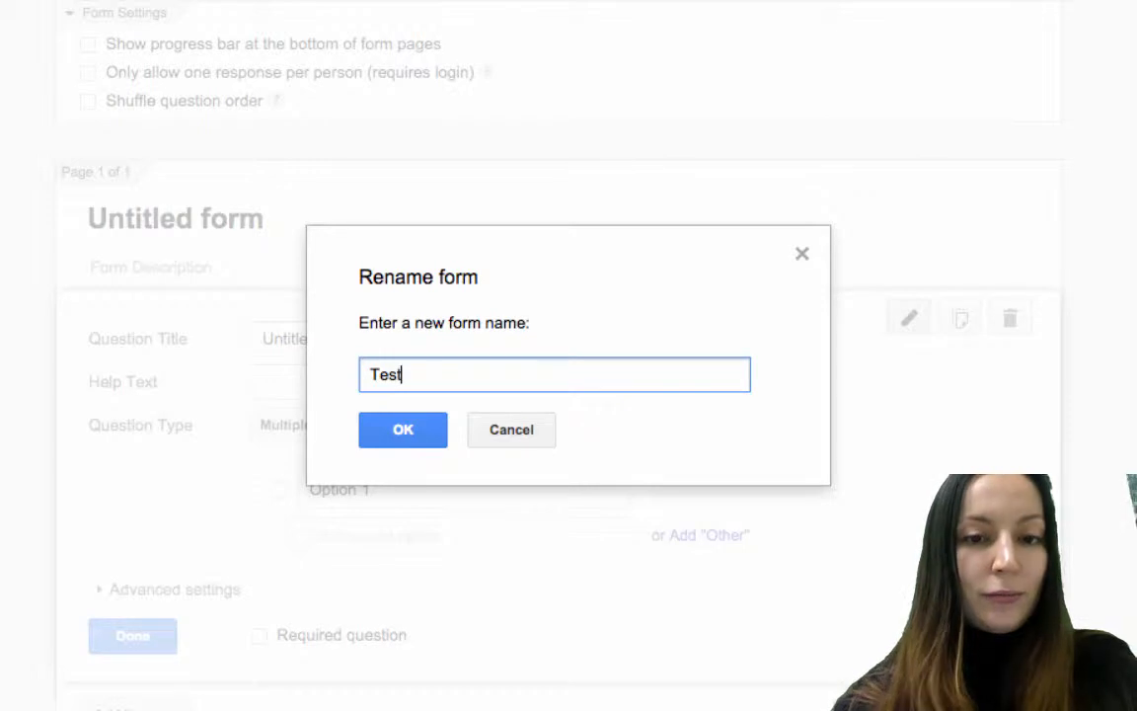
click(405, 431)
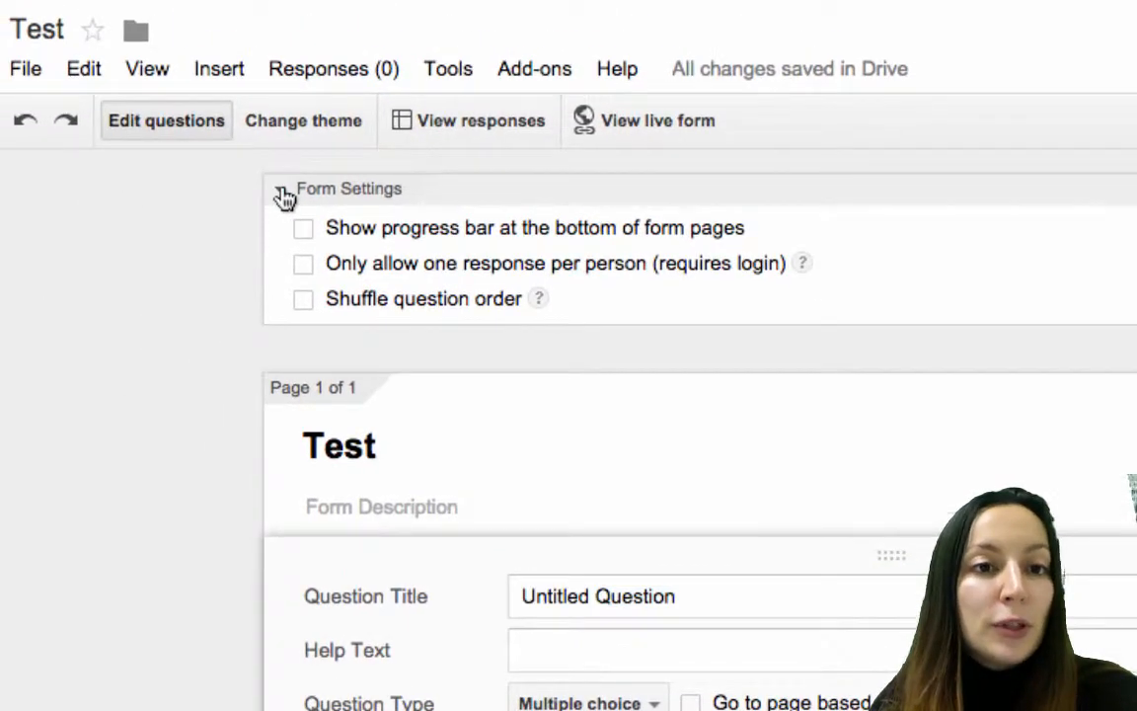
Enable 'Show progress bar' and 'Only allow one response per person', leaving question shuffling off.
click(225, 146)
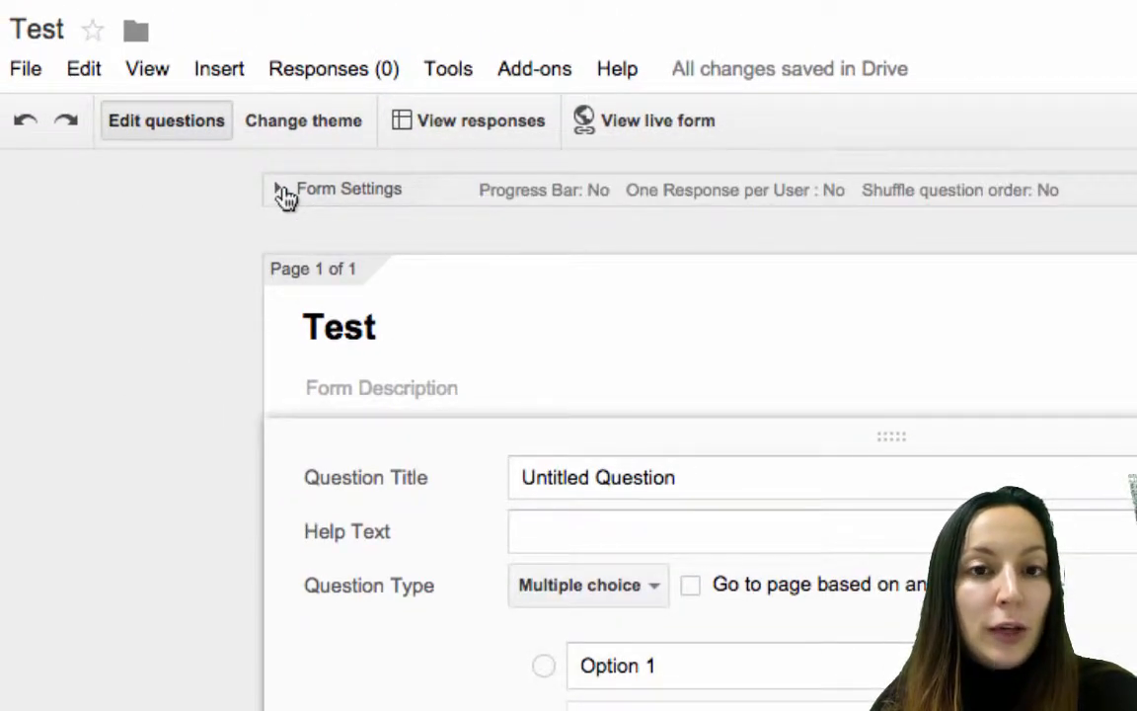
click(283, 192)
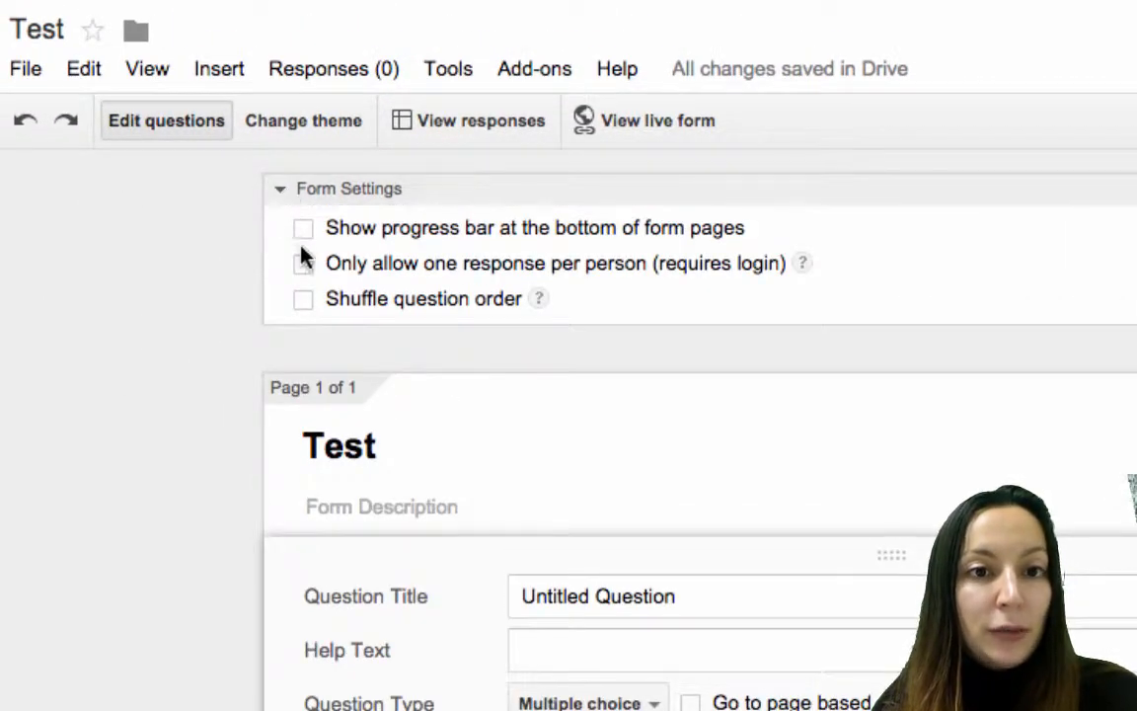
click(302, 235)
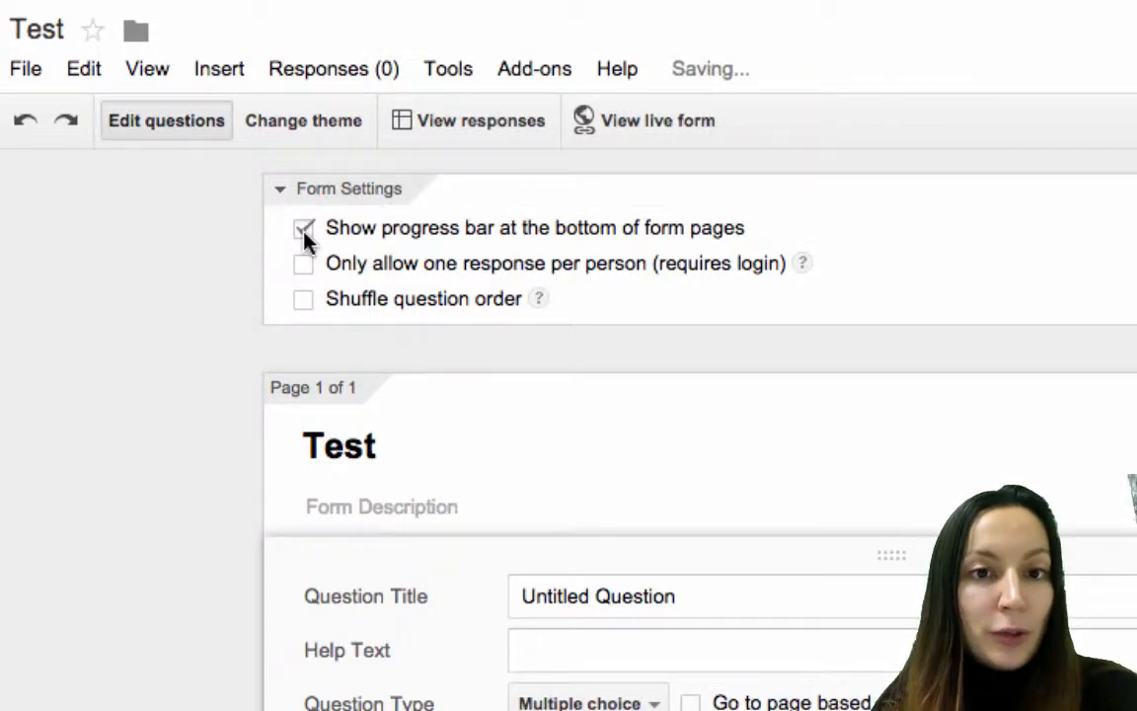
mouse_move(800, 266)
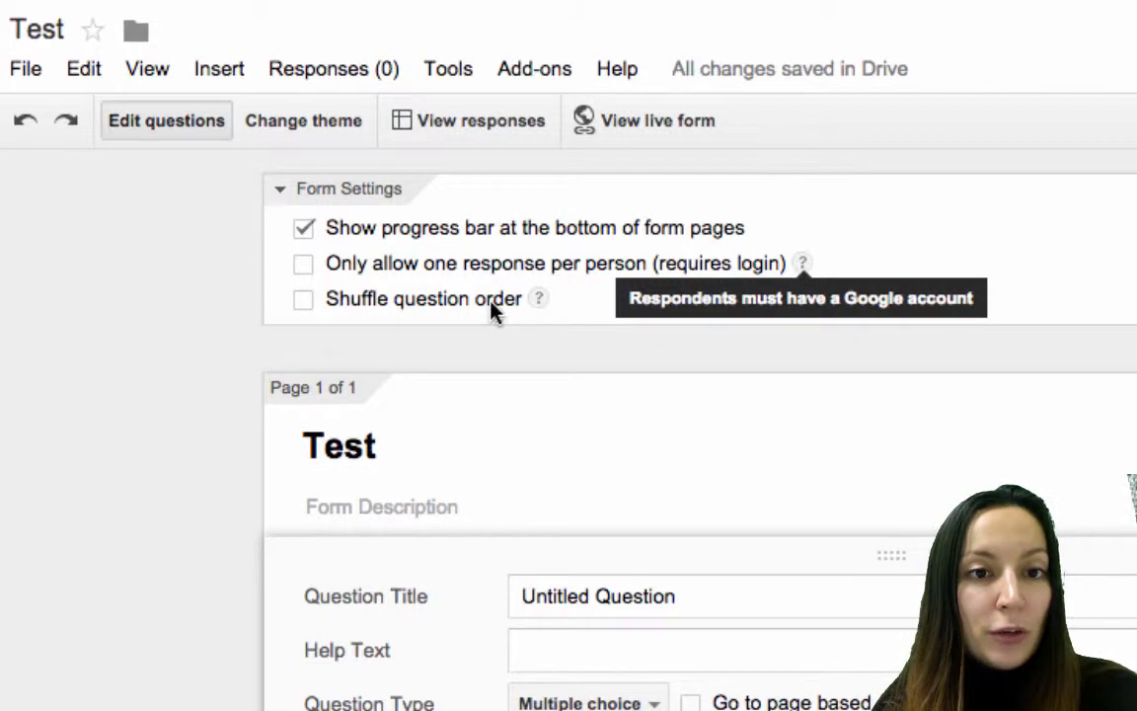
mouse_move(545, 306)
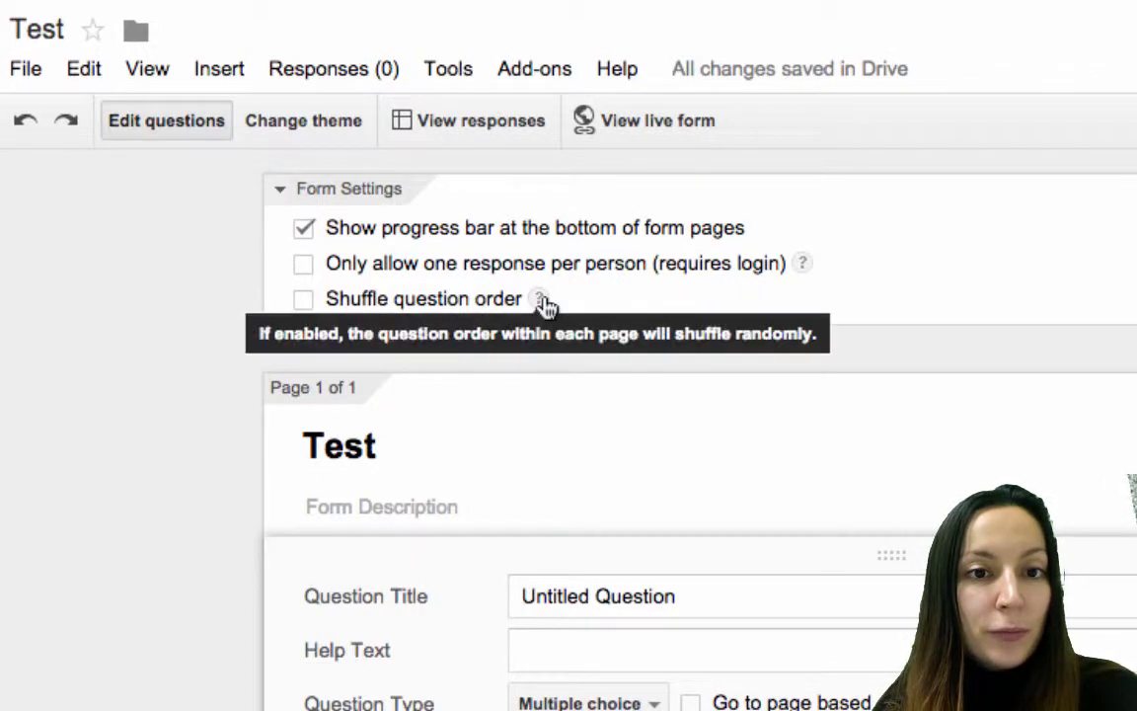
click(303, 266)
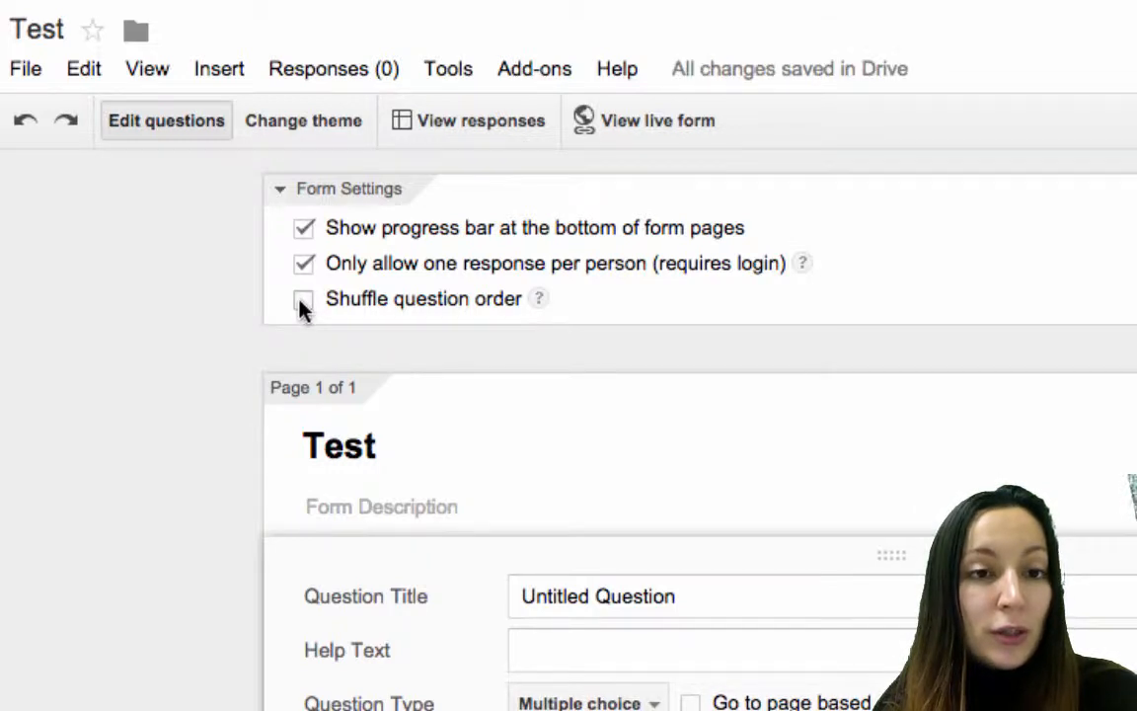
click(303, 301)
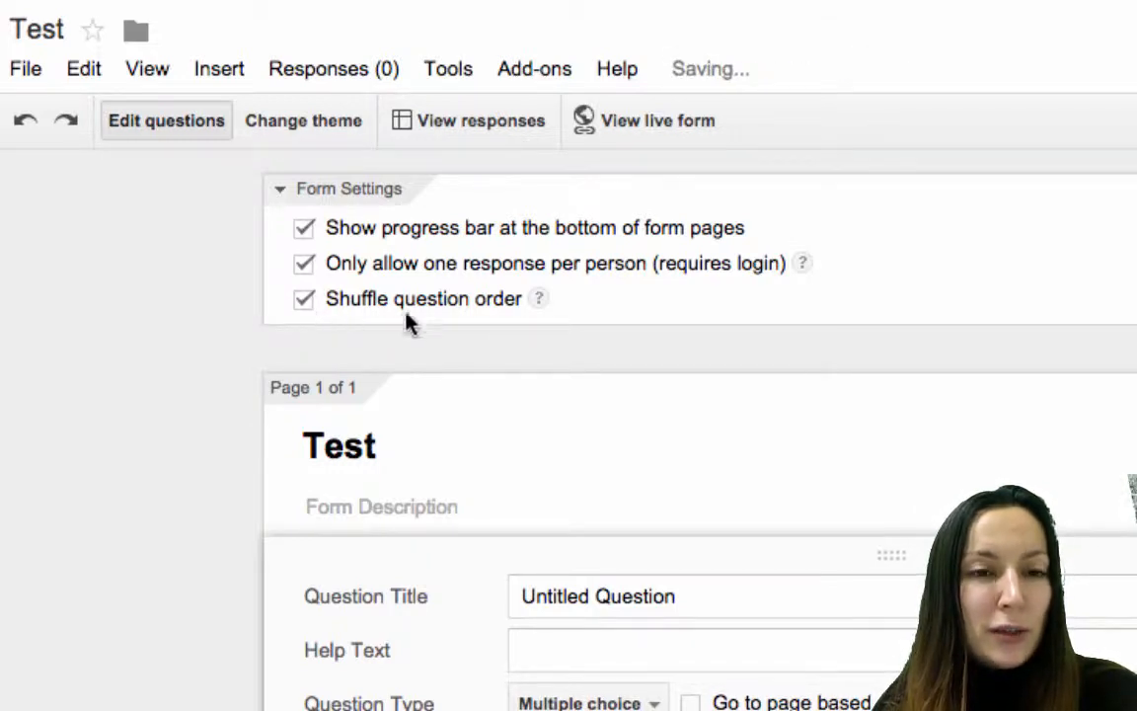
mouse_move(536, 301)
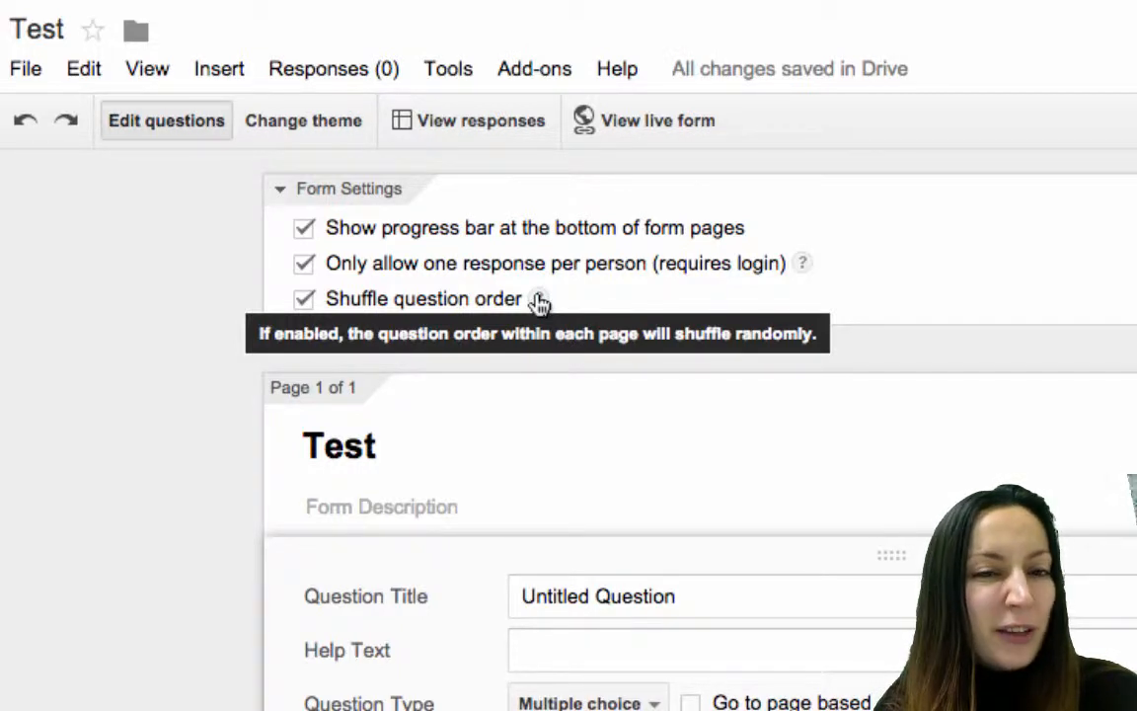
click(305, 301)
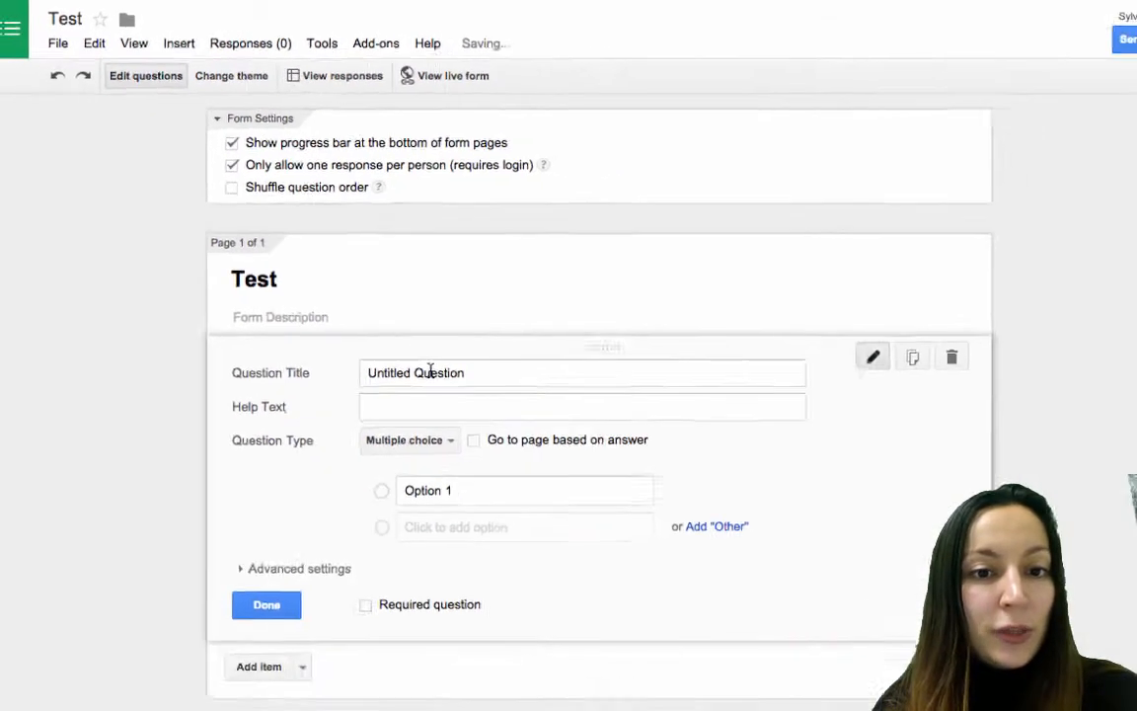
click(621, 596)
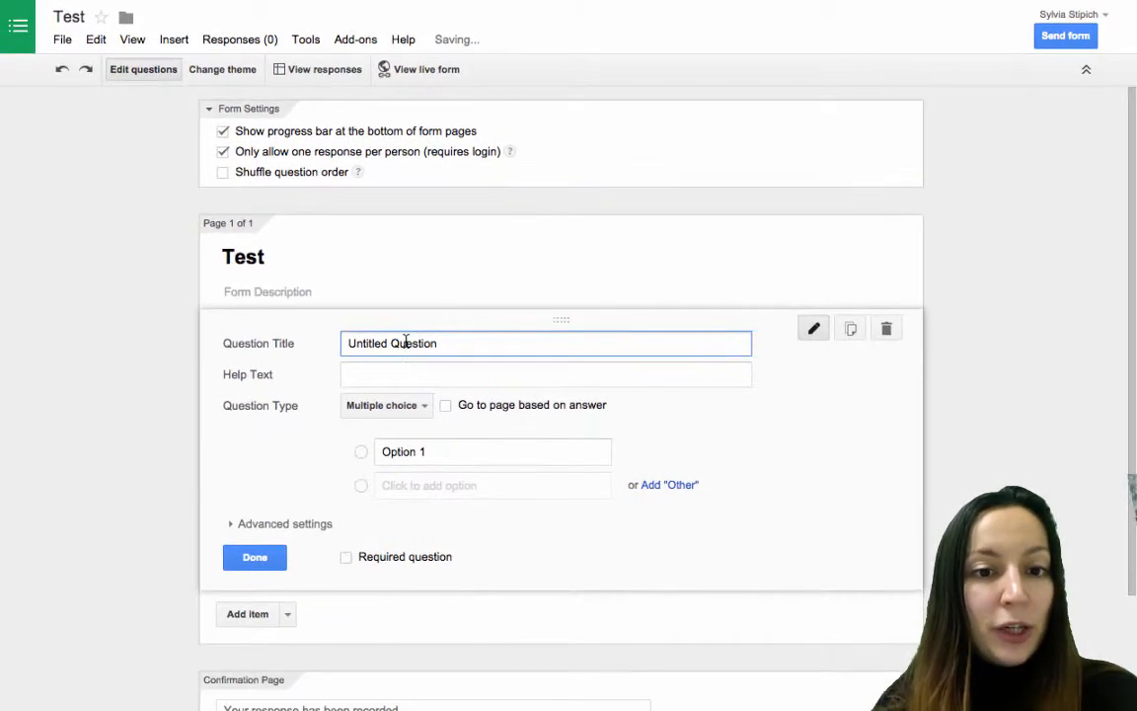
Make the first question a required Text question 'Name' with help text 'What is your name?'.
drag(440, 345, 45, 233)
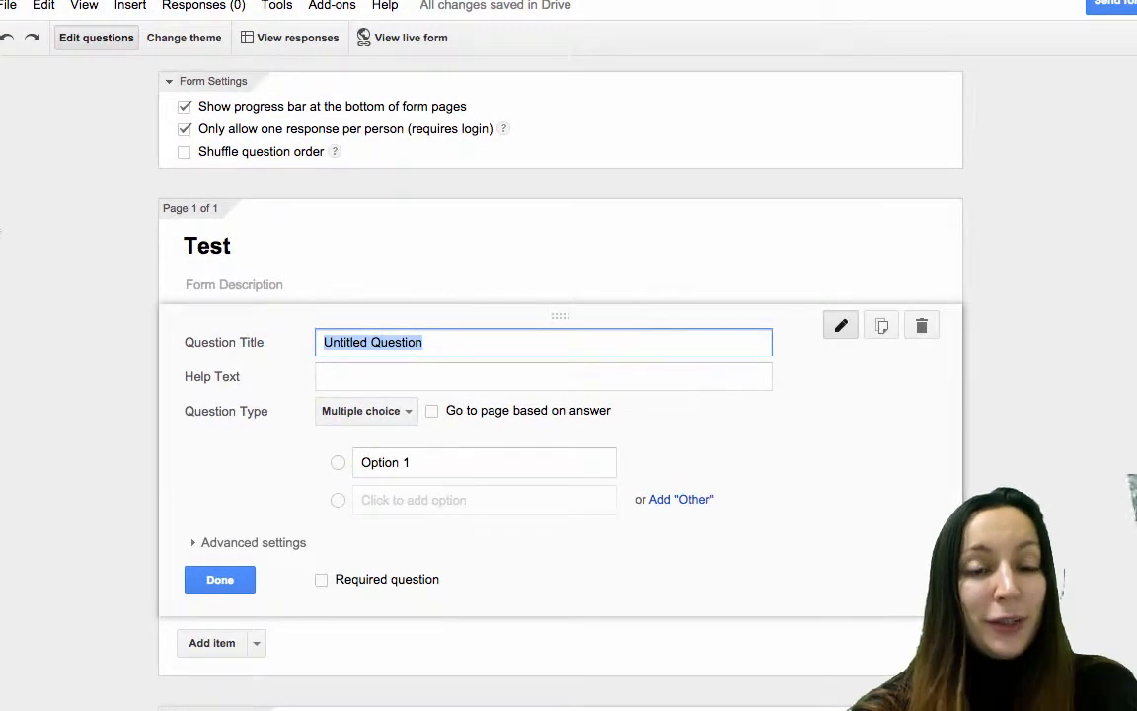
text(Name)
click(364, 383)
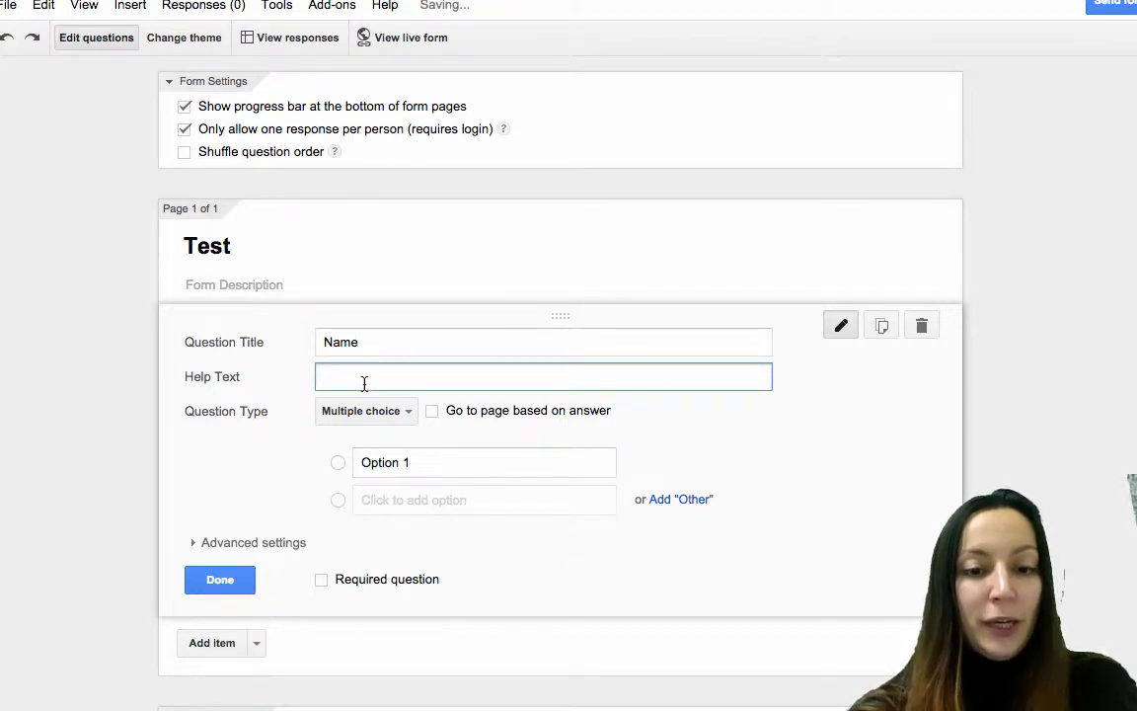
text(What is your name?)
click(406, 411)
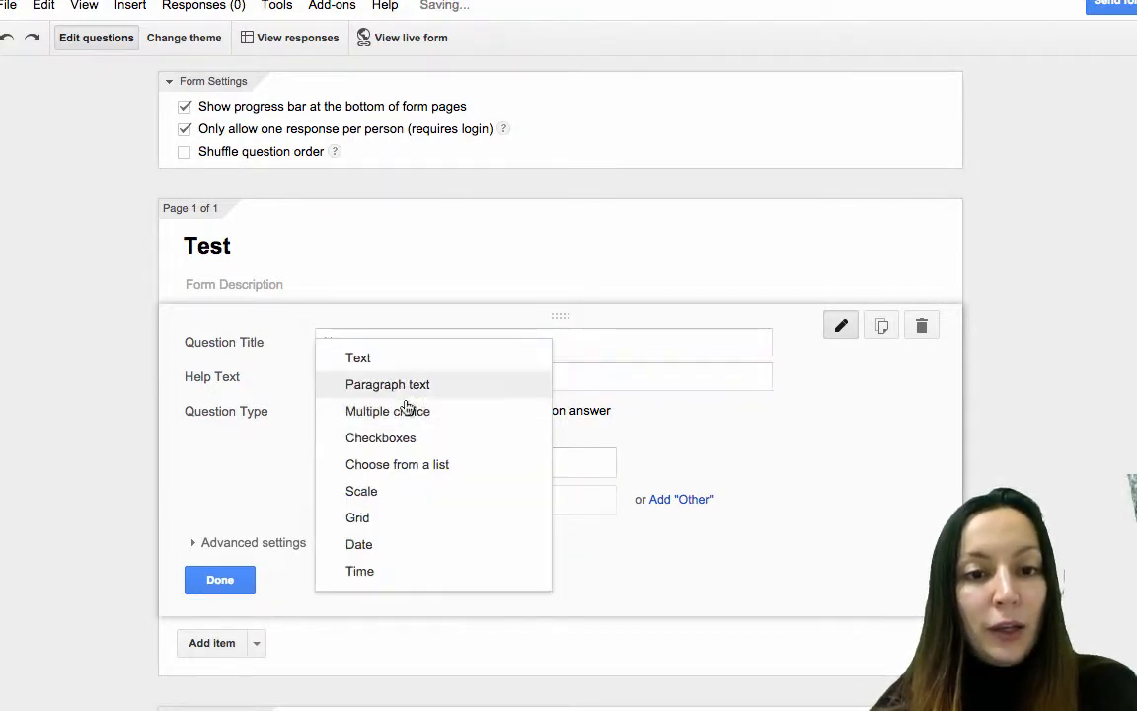
click(386, 360)
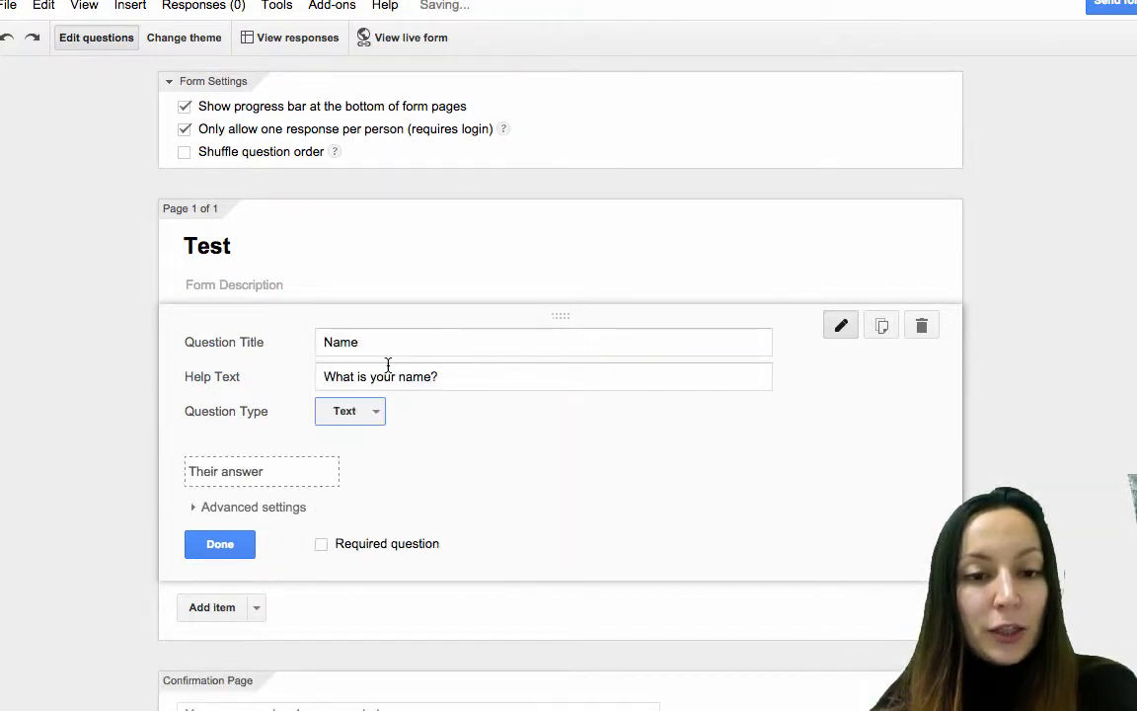
click(322, 544)
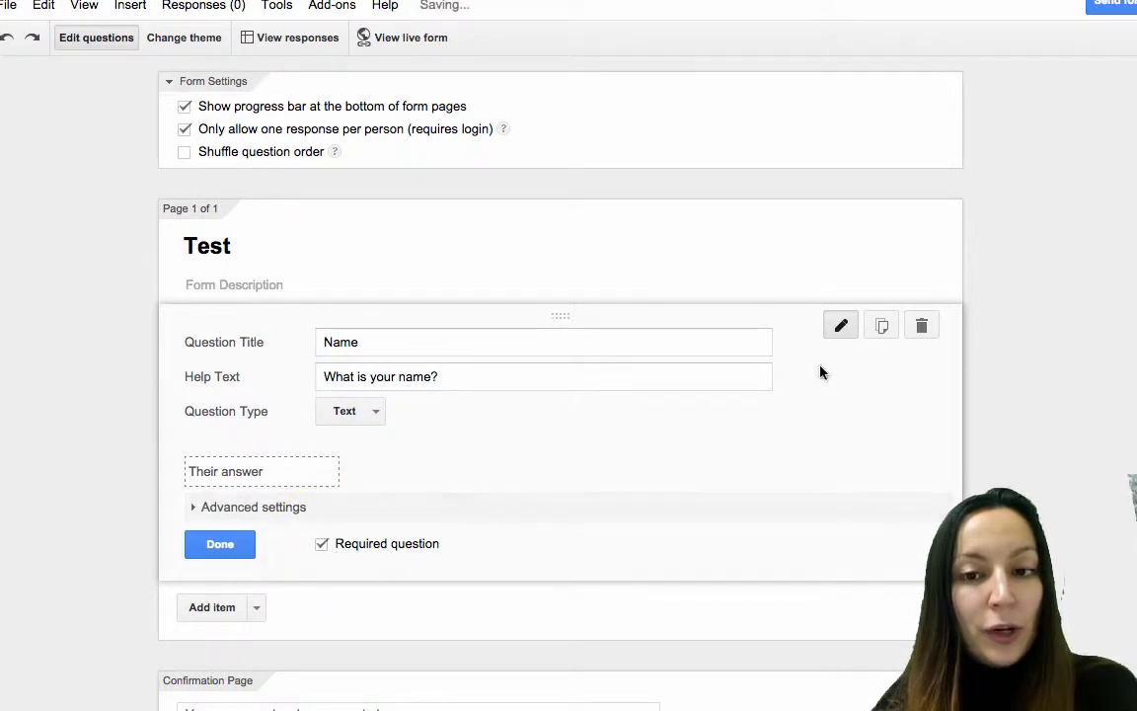
click(841, 327)
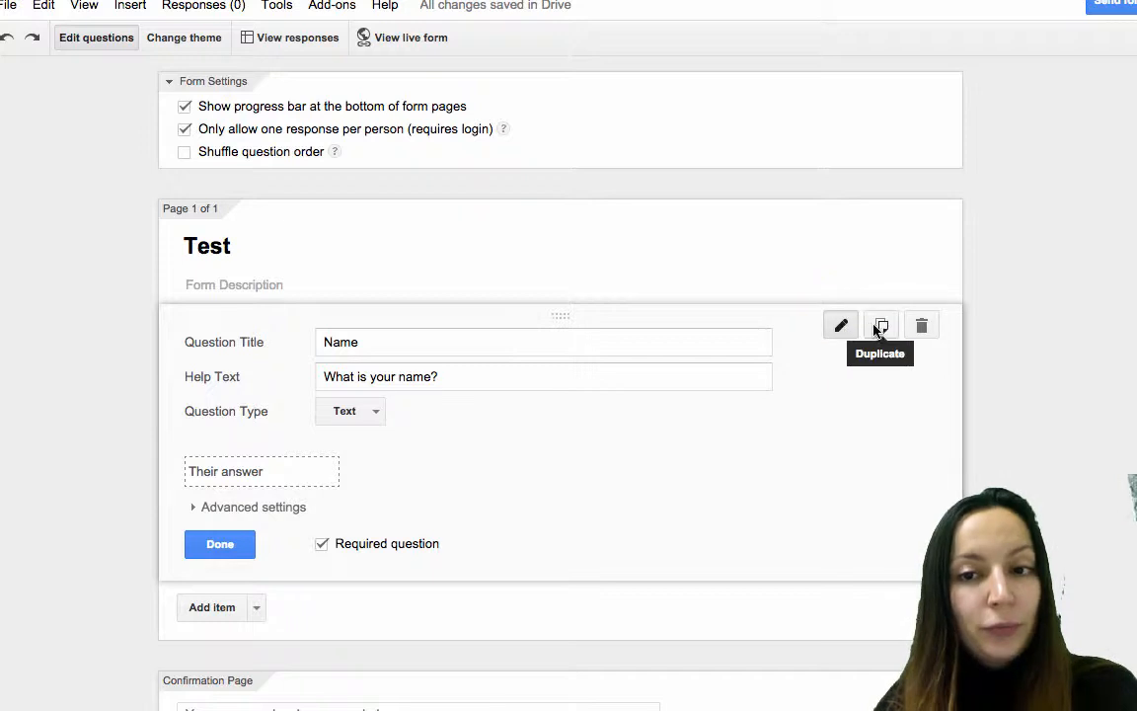
click(881, 332)
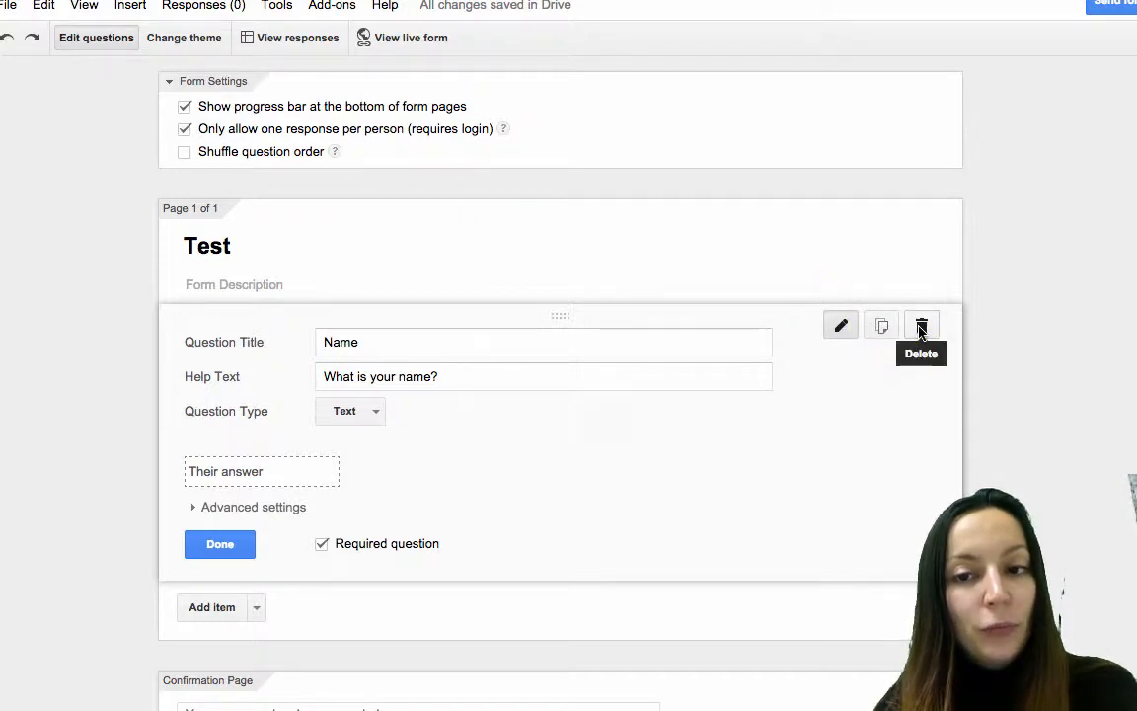
click(217, 546)
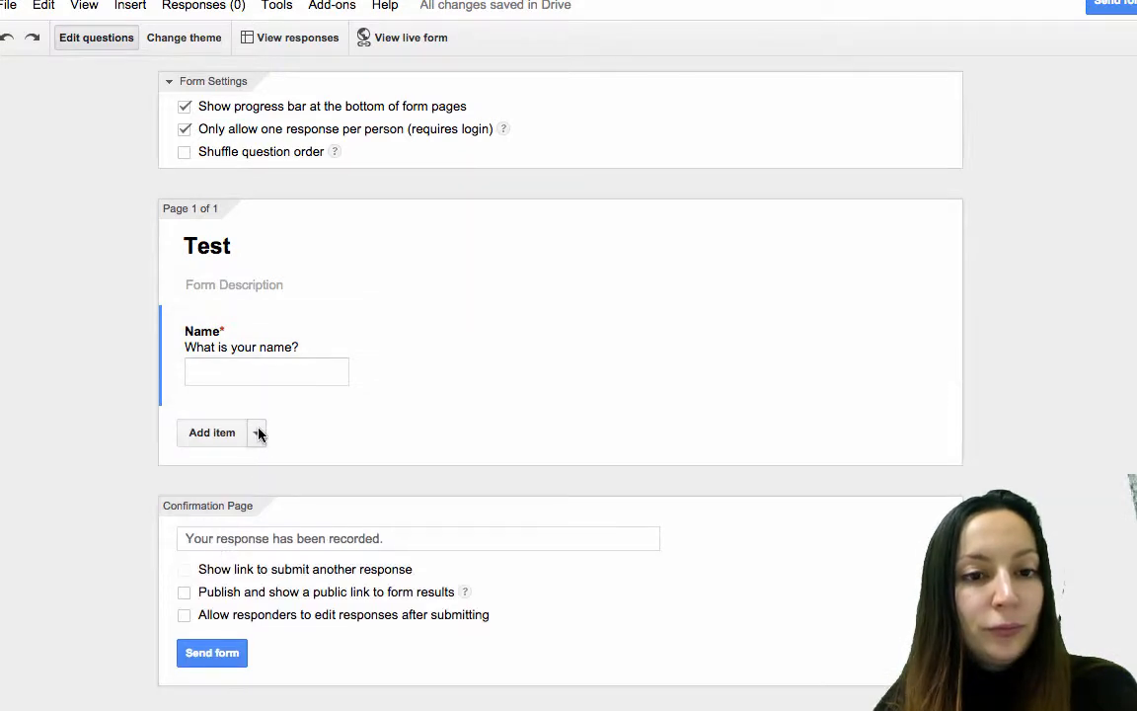
Add a second question titled 'What's your email?' and expand its advanced settings.
click(211, 432)
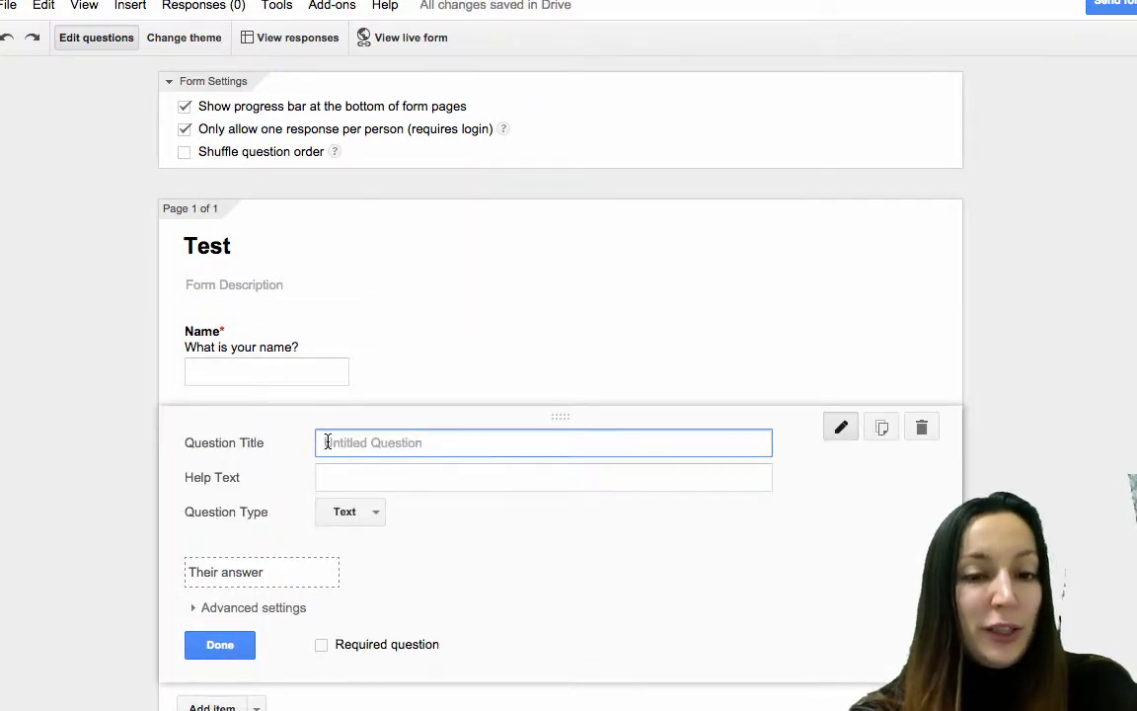
text(What's your email?)
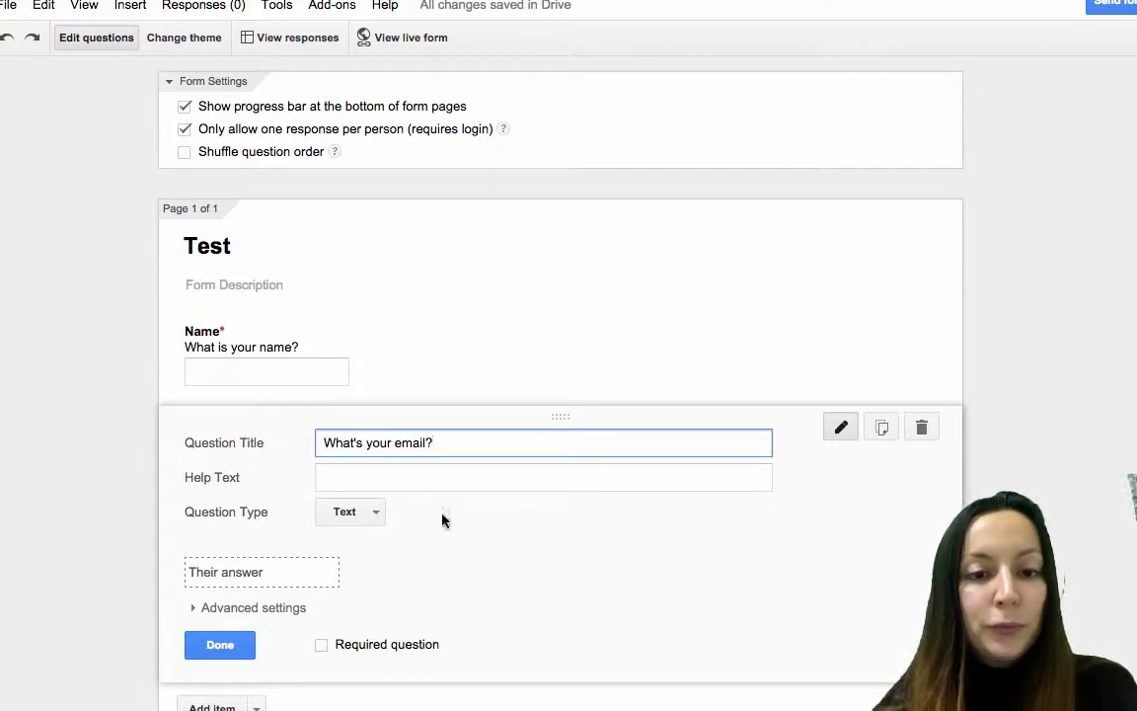
scroll(395, 533, down, 1)
click(325, 565)
scroll(325, 568, down, 2)
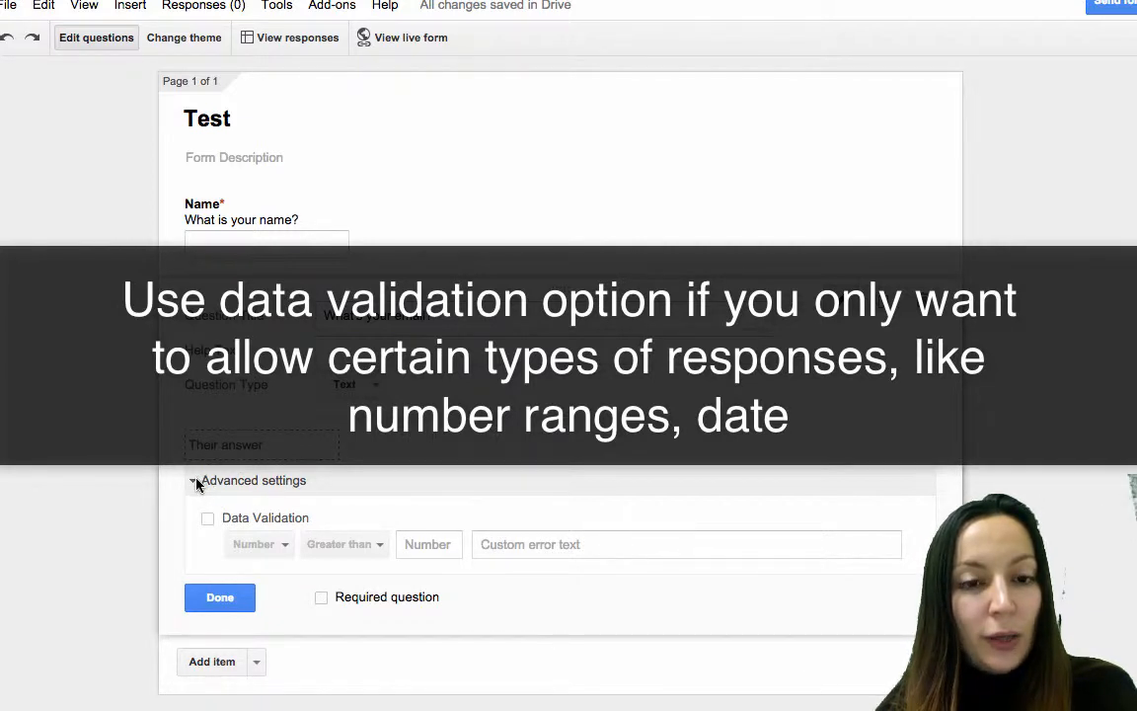
drag(219, 517, 374, 523)
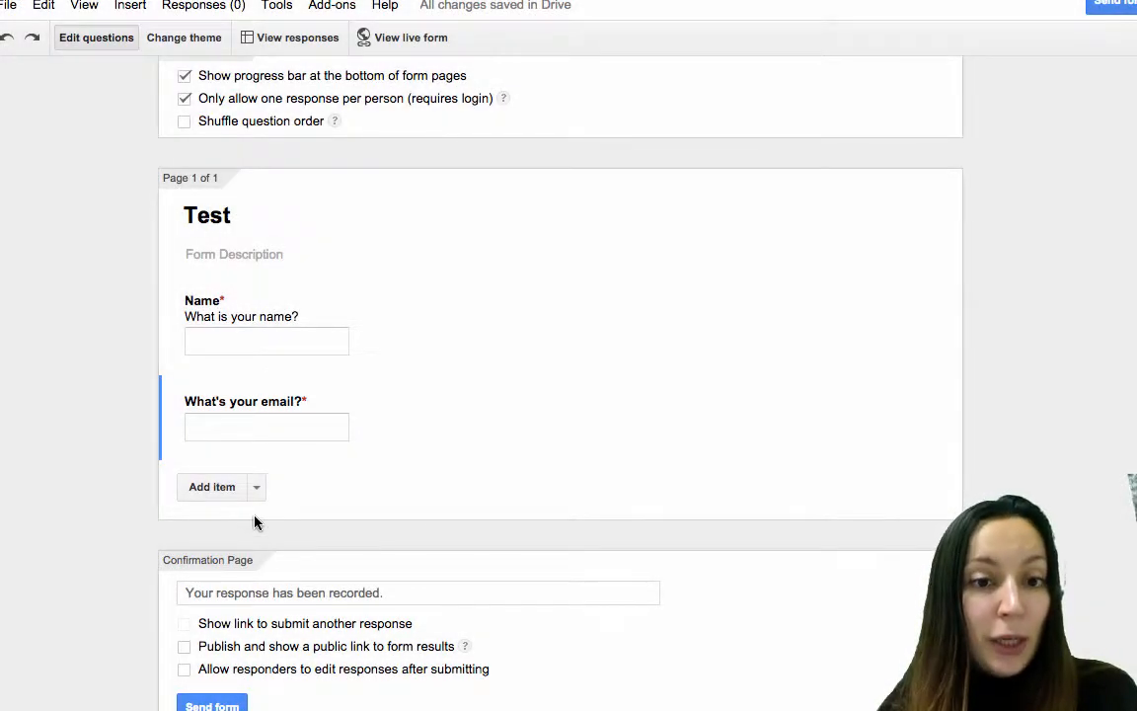
Append ': Basic Info' to the form title and add a page break titled 'The Test Begins'.
click(246, 213)
text(: B)
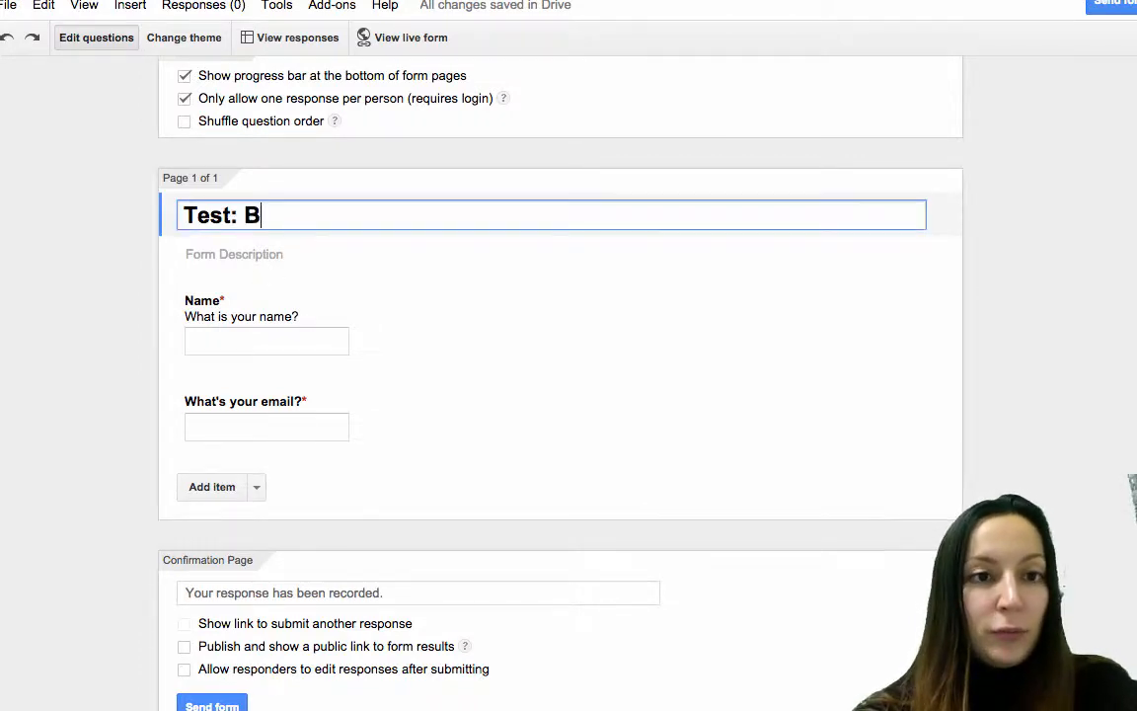
text(asic Info)
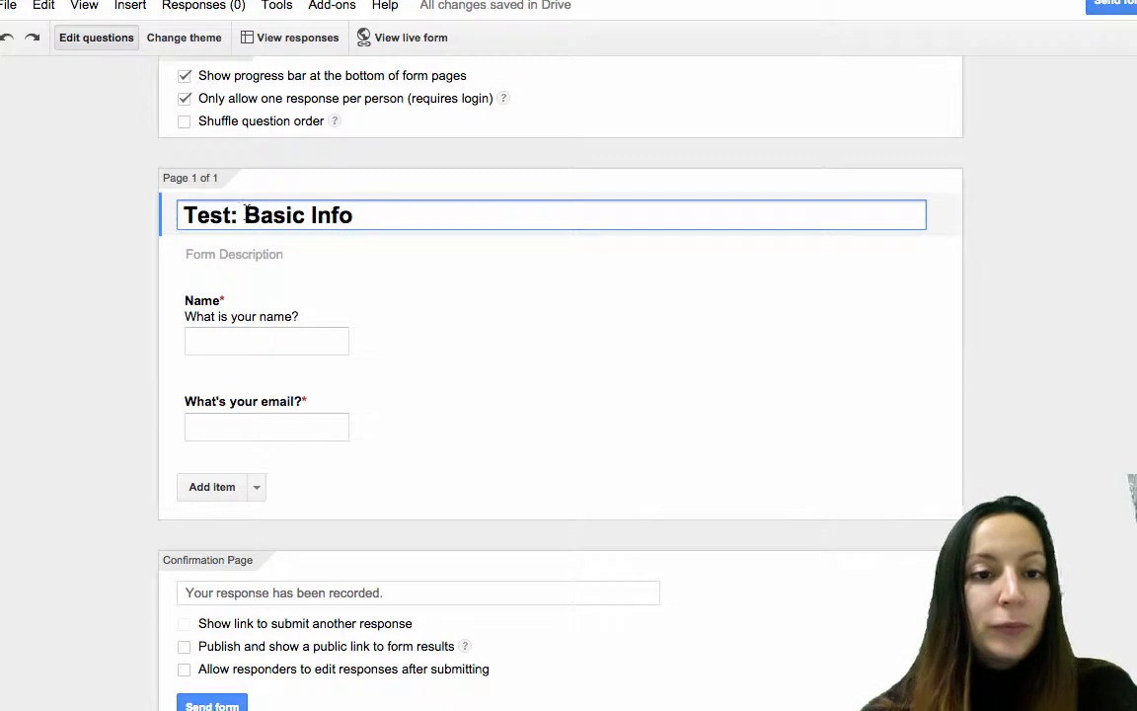
click(255, 497)
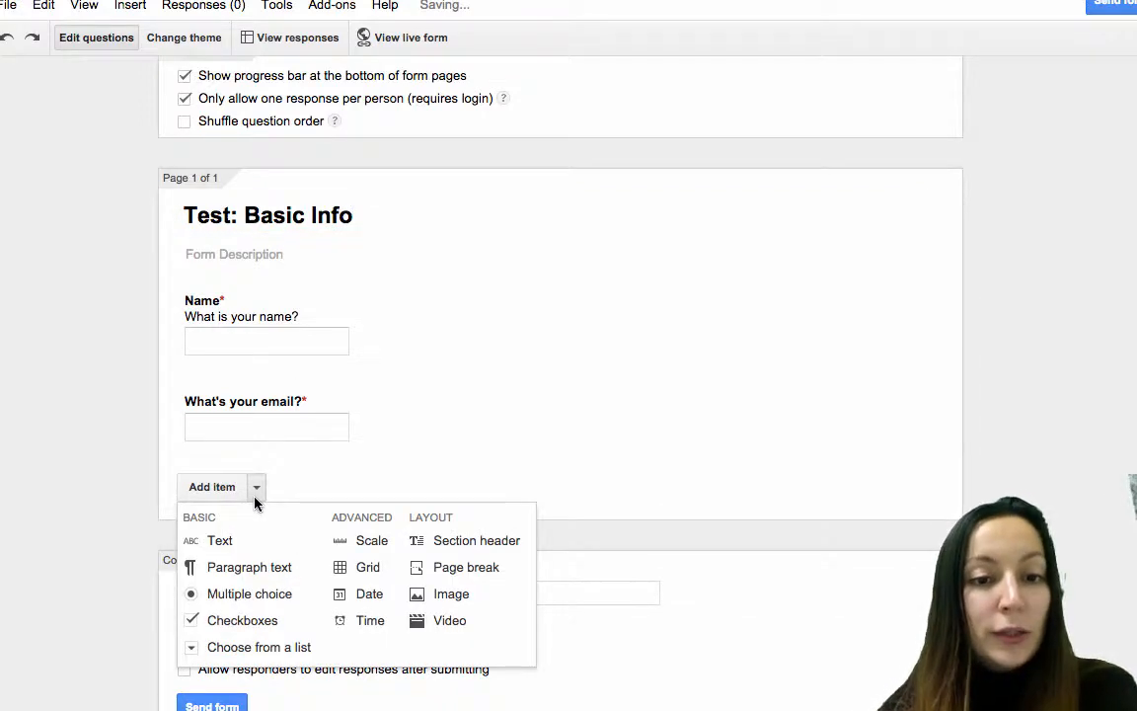
click(461, 570)
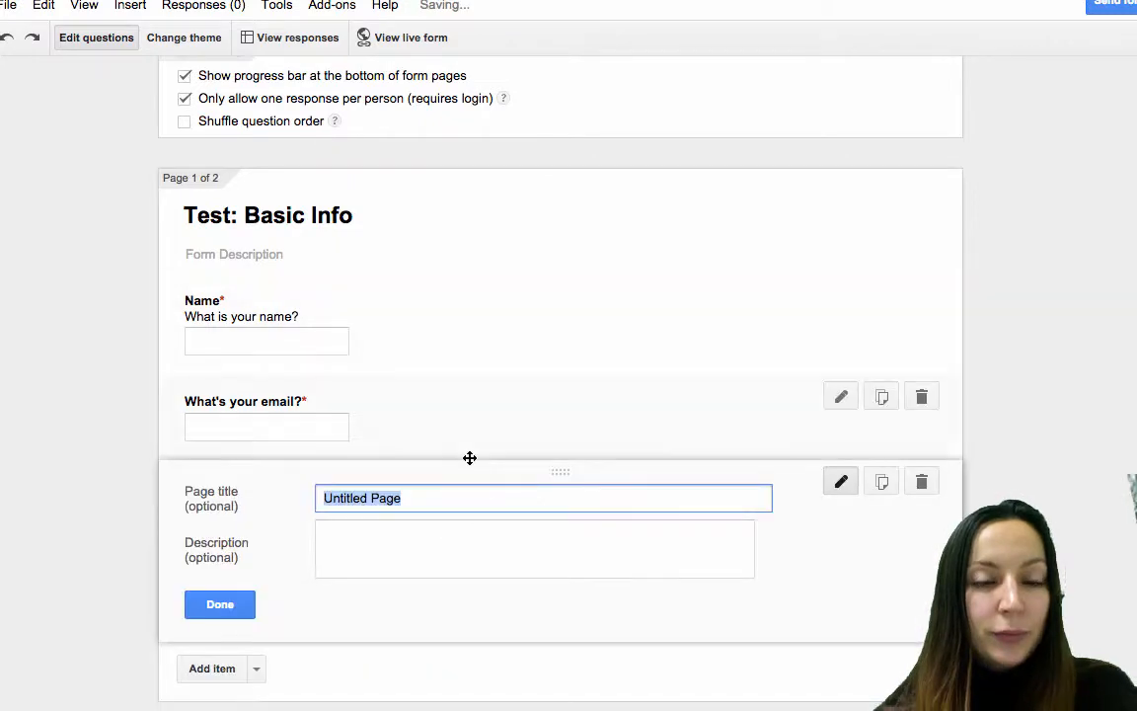
text(The Test Begins)
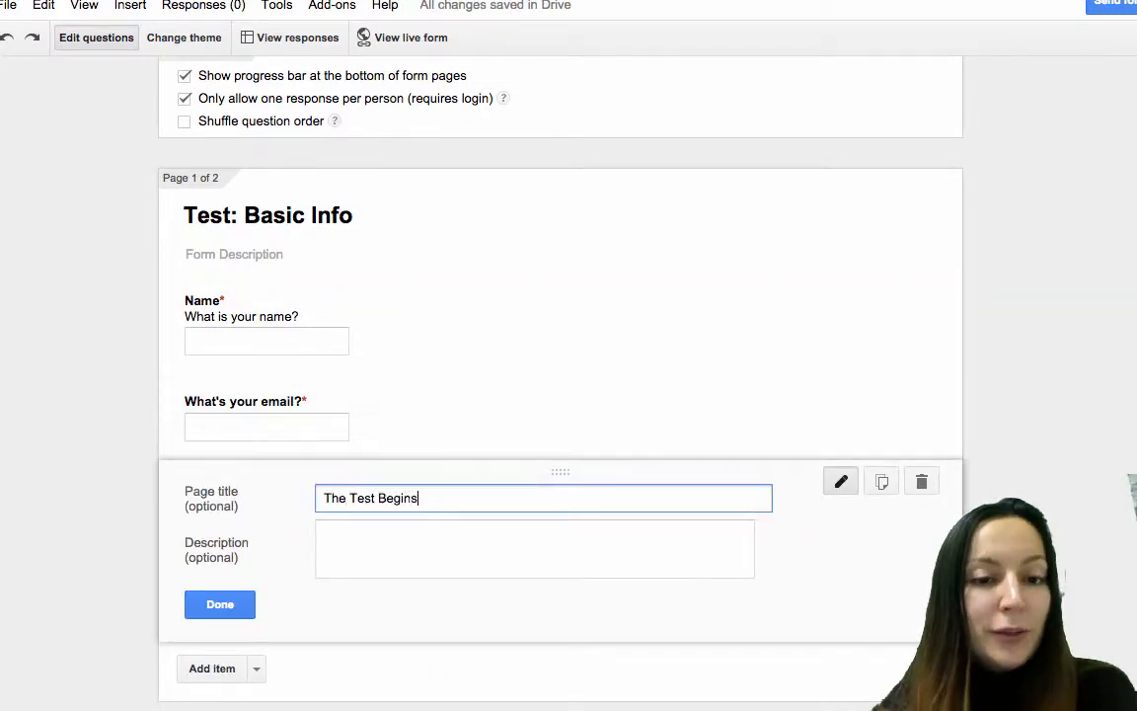
click(231, 610)
scroll(110, 555, down, 1)
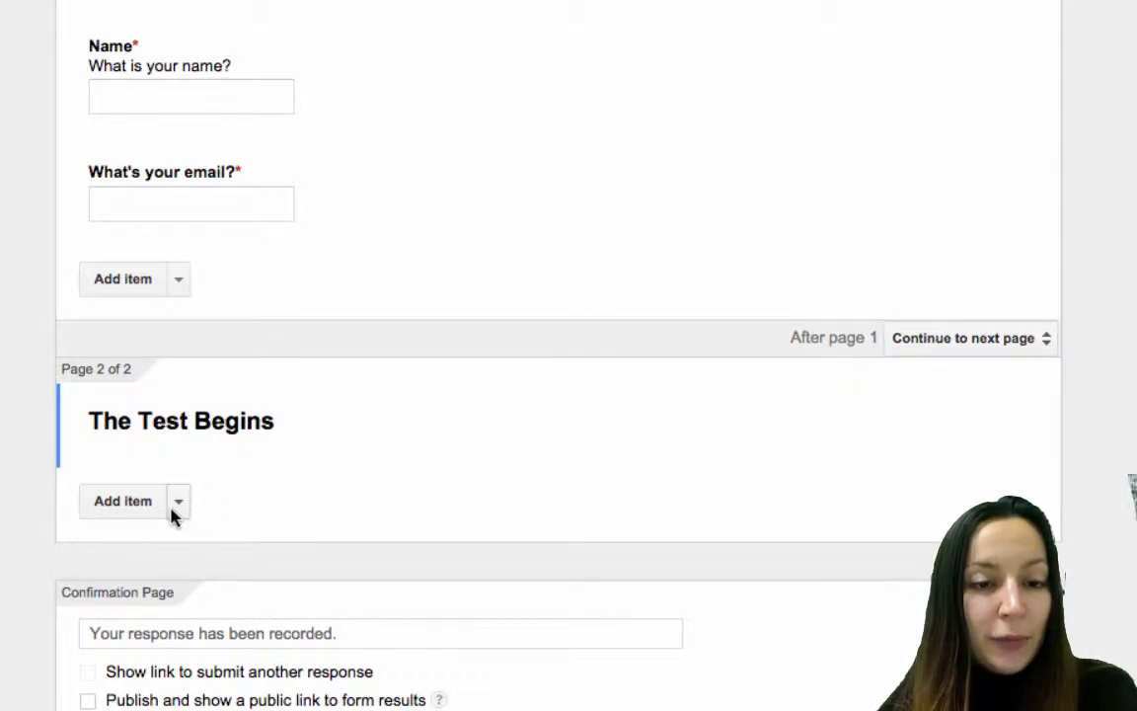
Add a third page titled 'What happened in 1492?' after The Test Begins.
click(109, 500)
text(What happe)
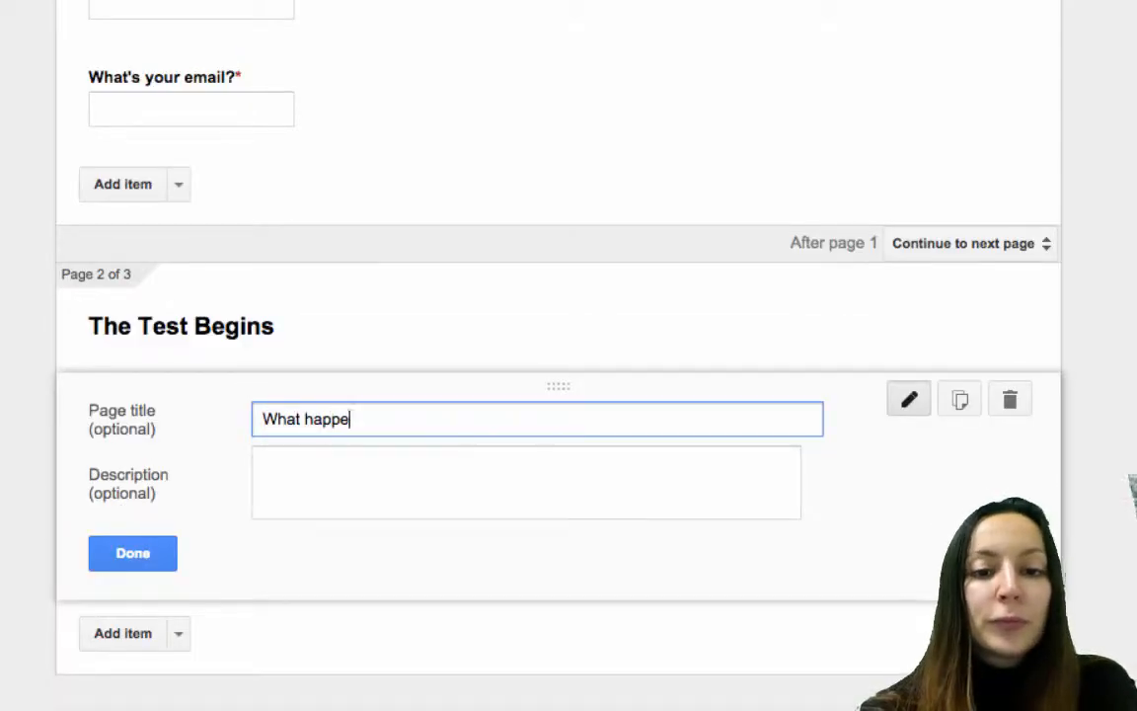
text(ned in 1492?)
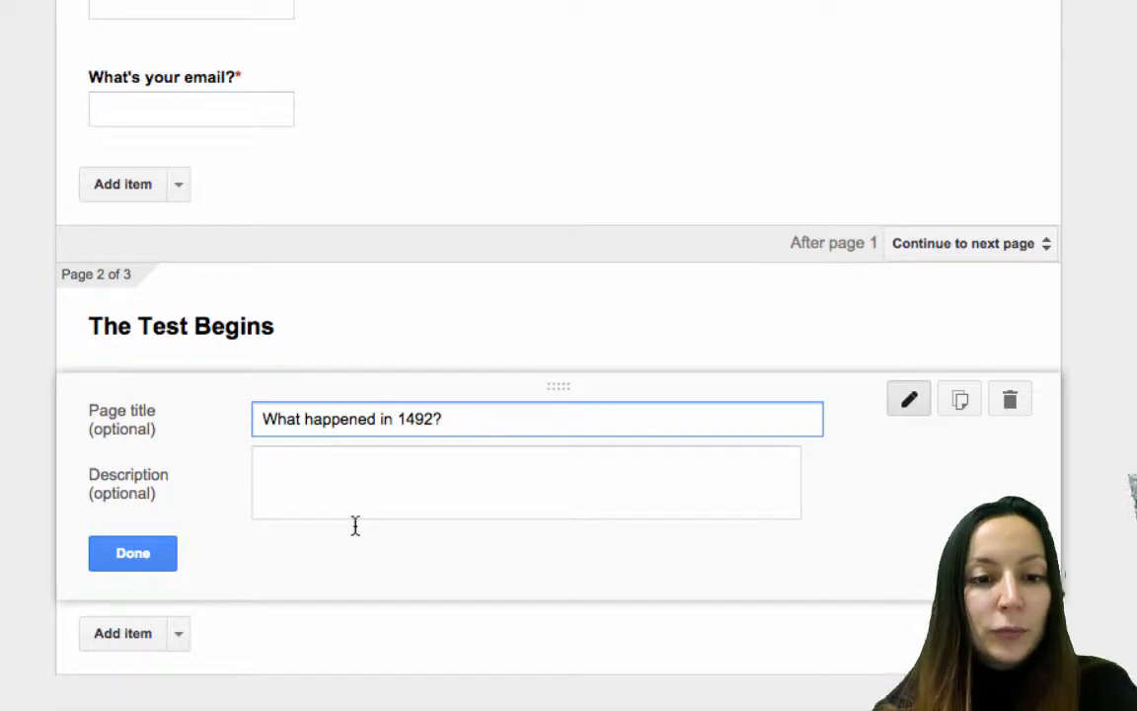
click(143, 562)
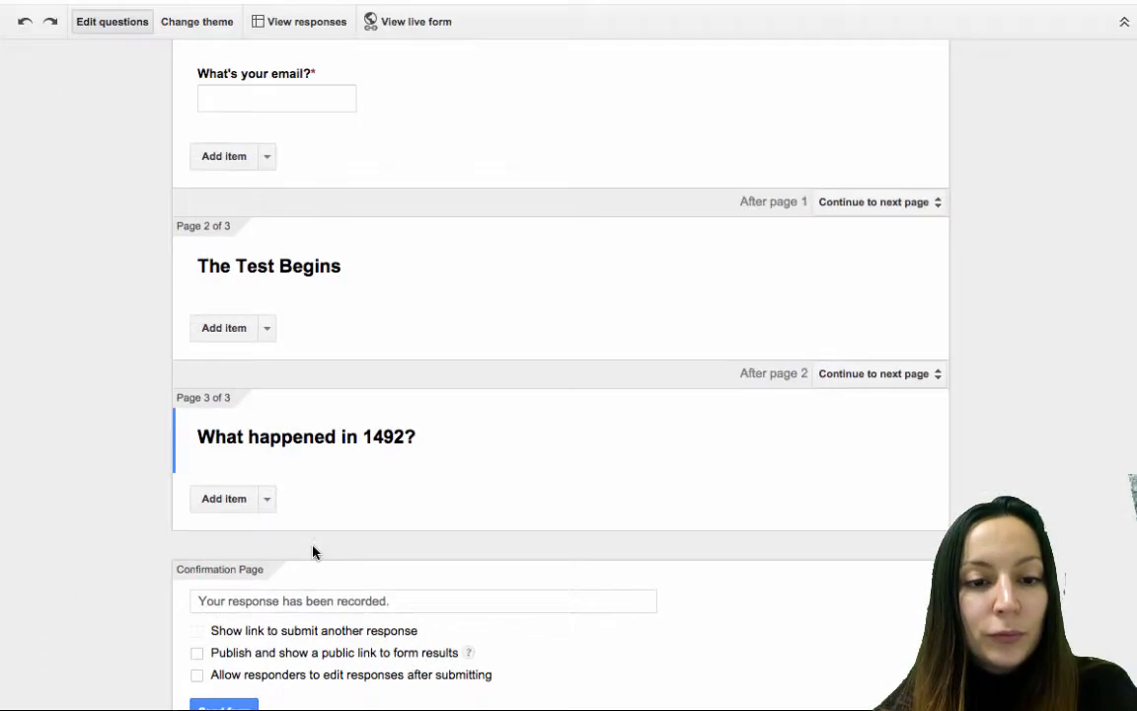
click(267, 499)
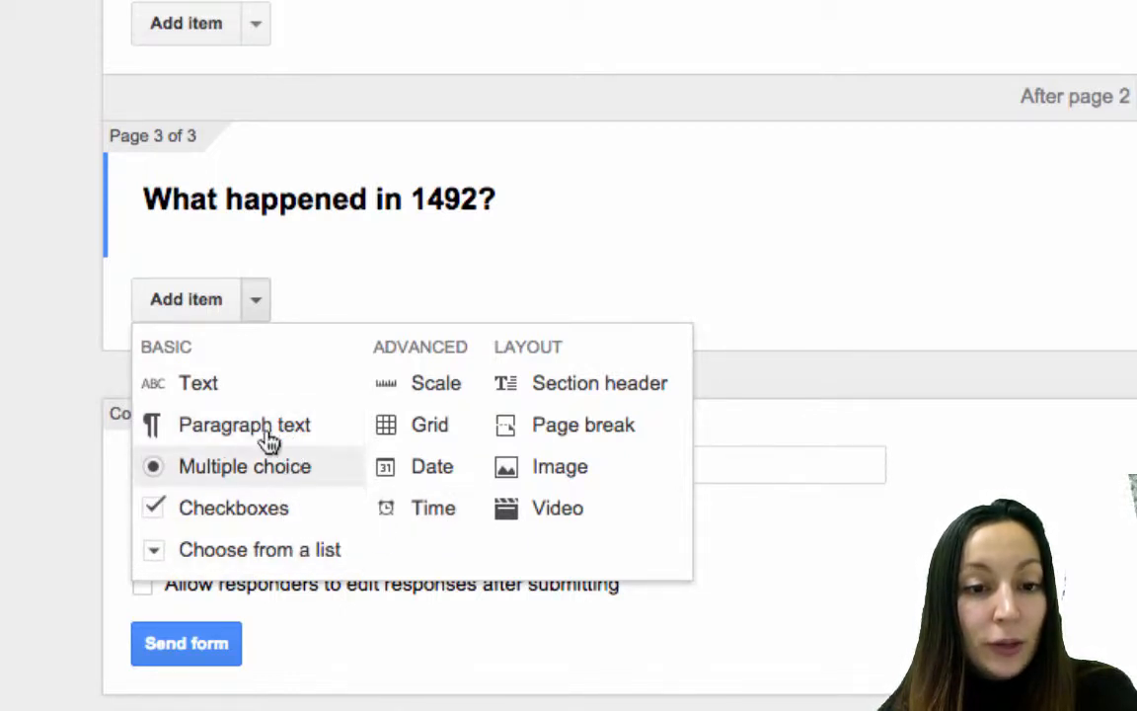
click(1, 353)
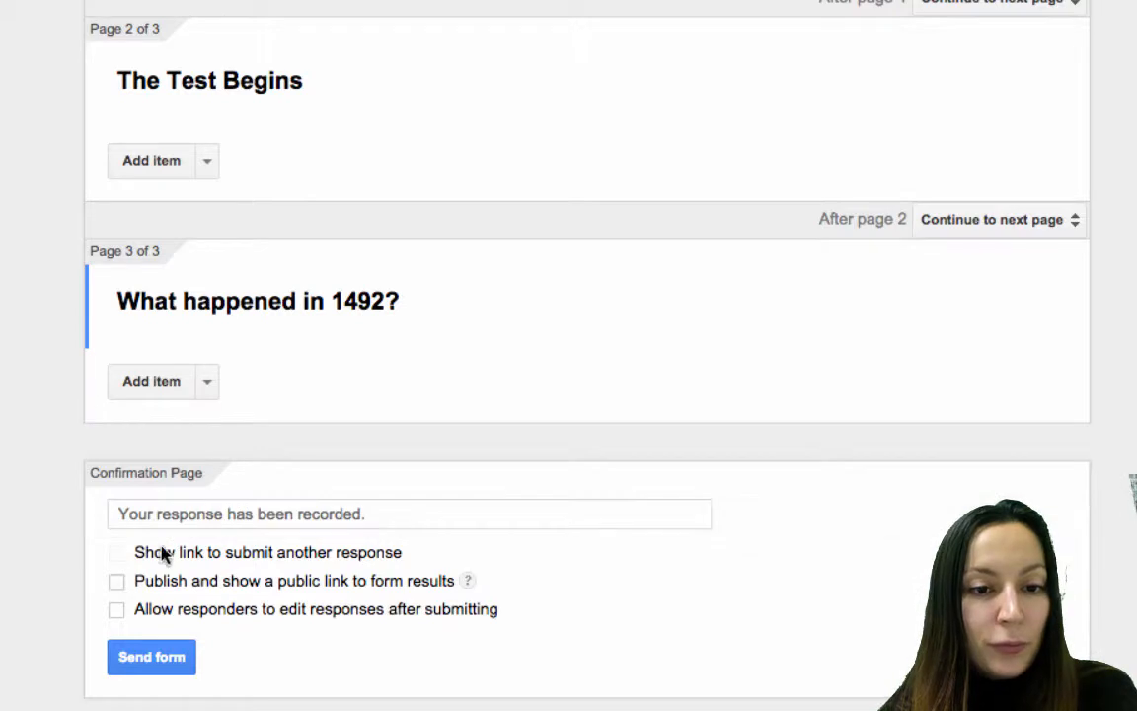
Change the confirmation message to 'If you'd like to see how you did, click the link.' and publish results.
click(344, 513)
key(ctrl+a)
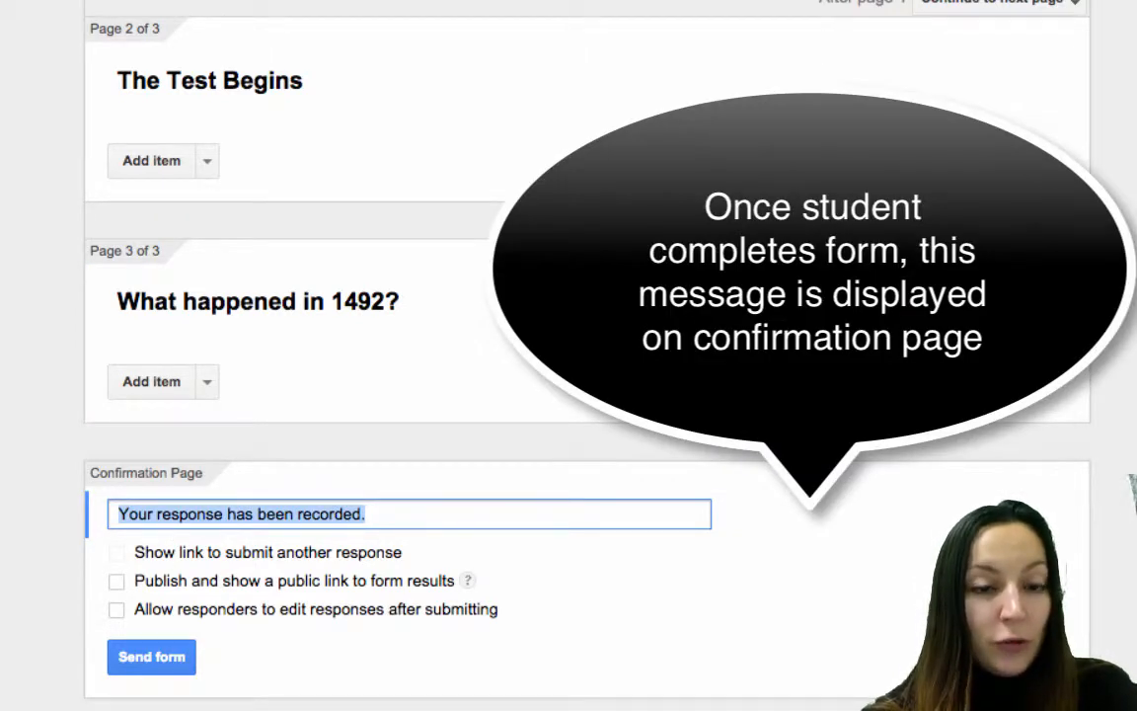
text(If you'd like to see how you did, click the link.)
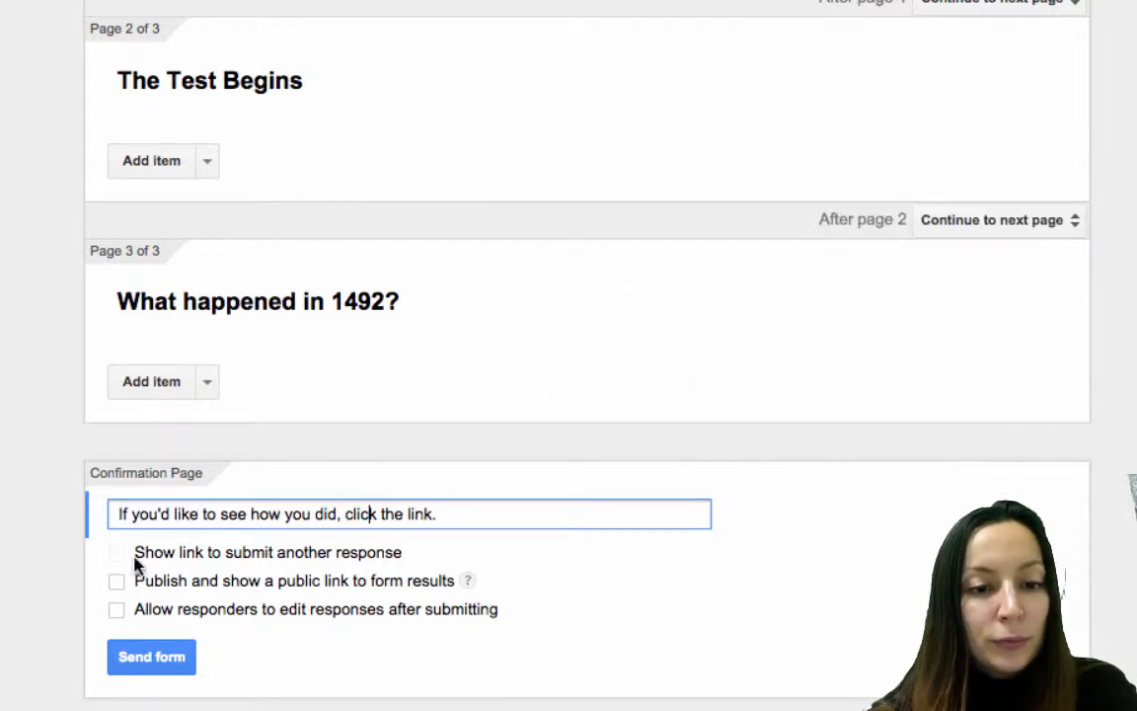
click(117, 582)
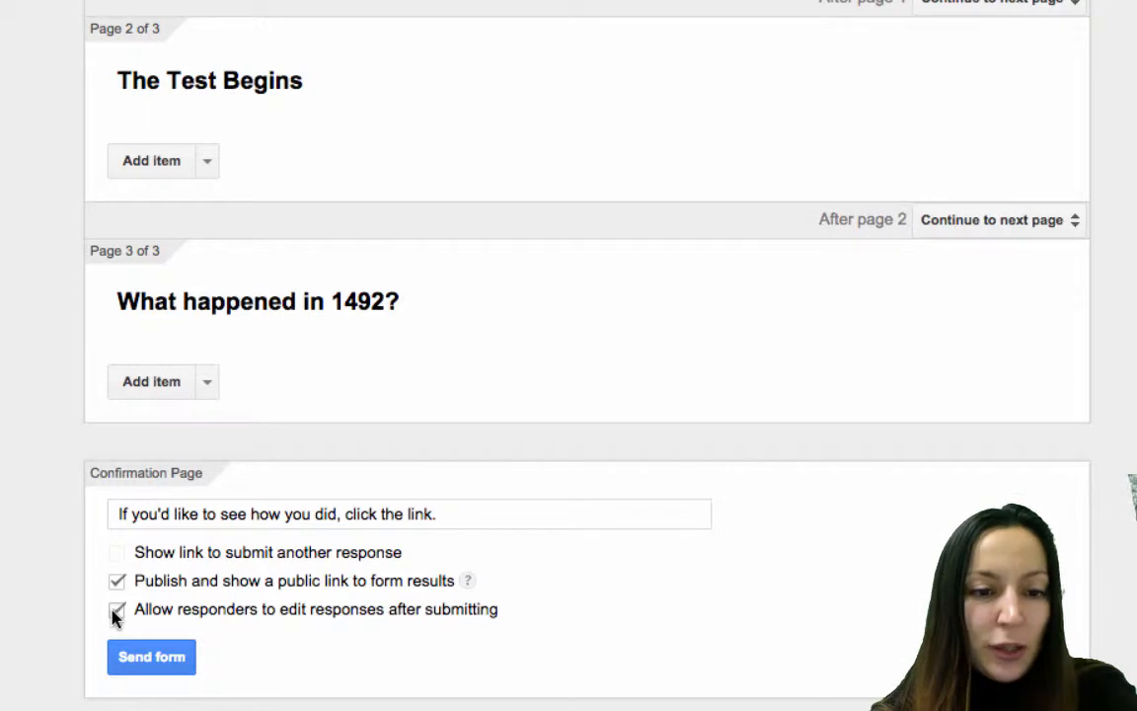
click(170, 659)
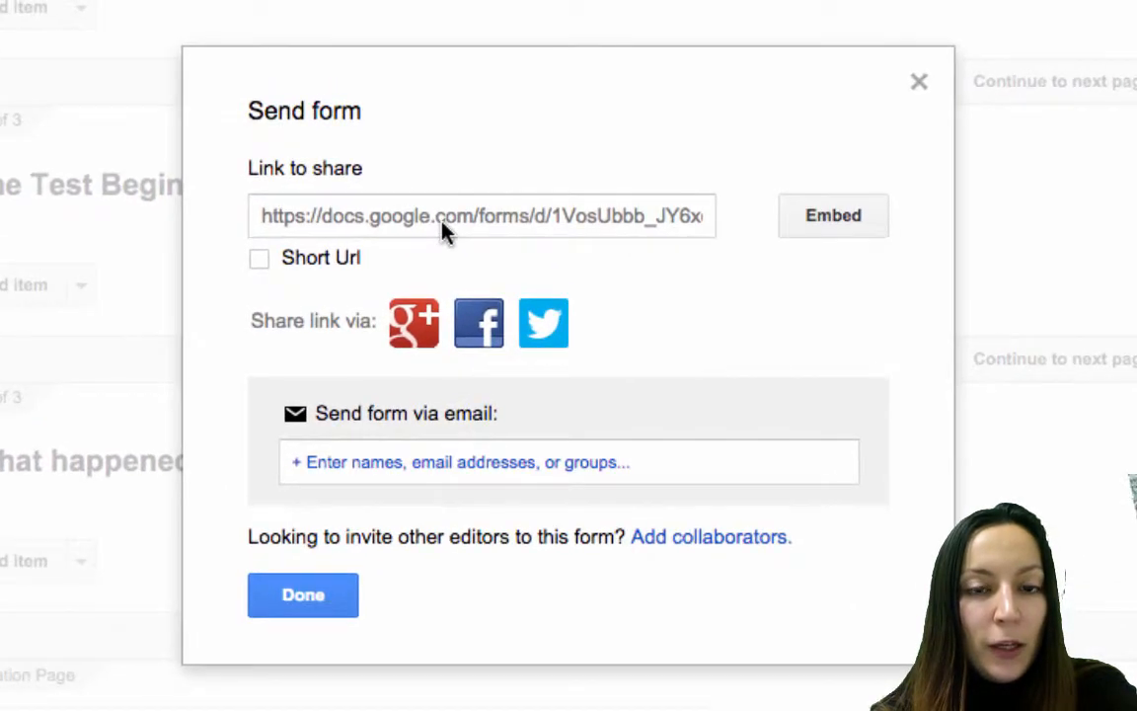
Shorten the form's share link to a goo.gl address and bring up collaborator sharing settings.
click(441, 217)
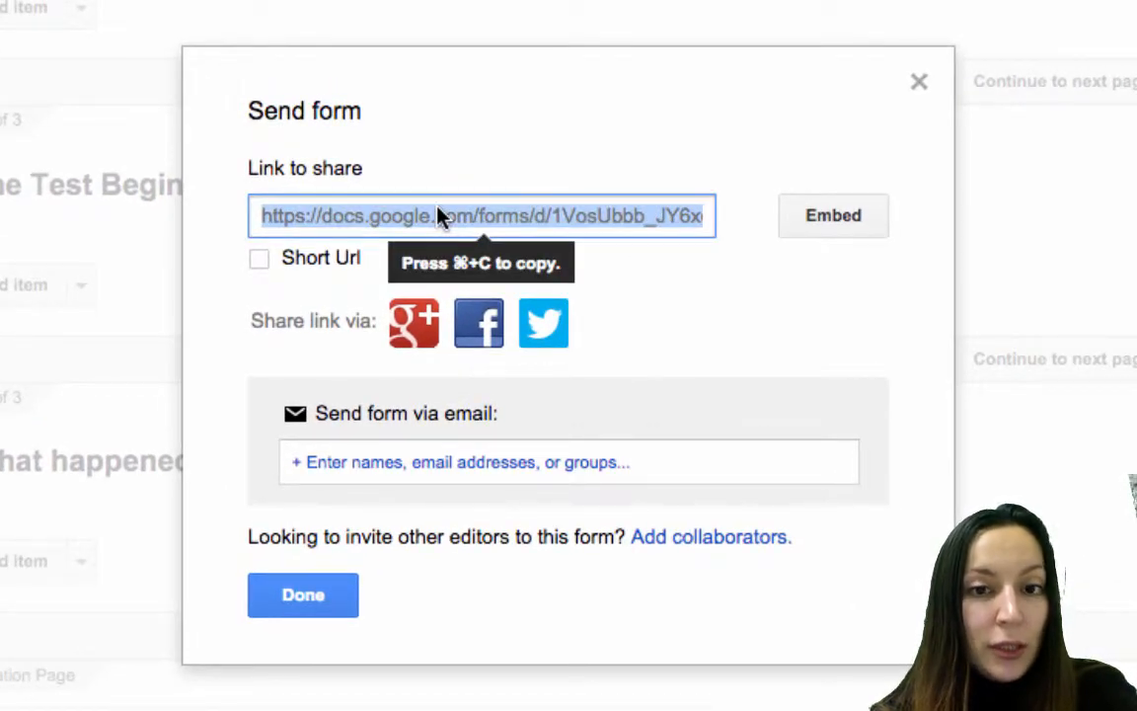
click(257, 265)
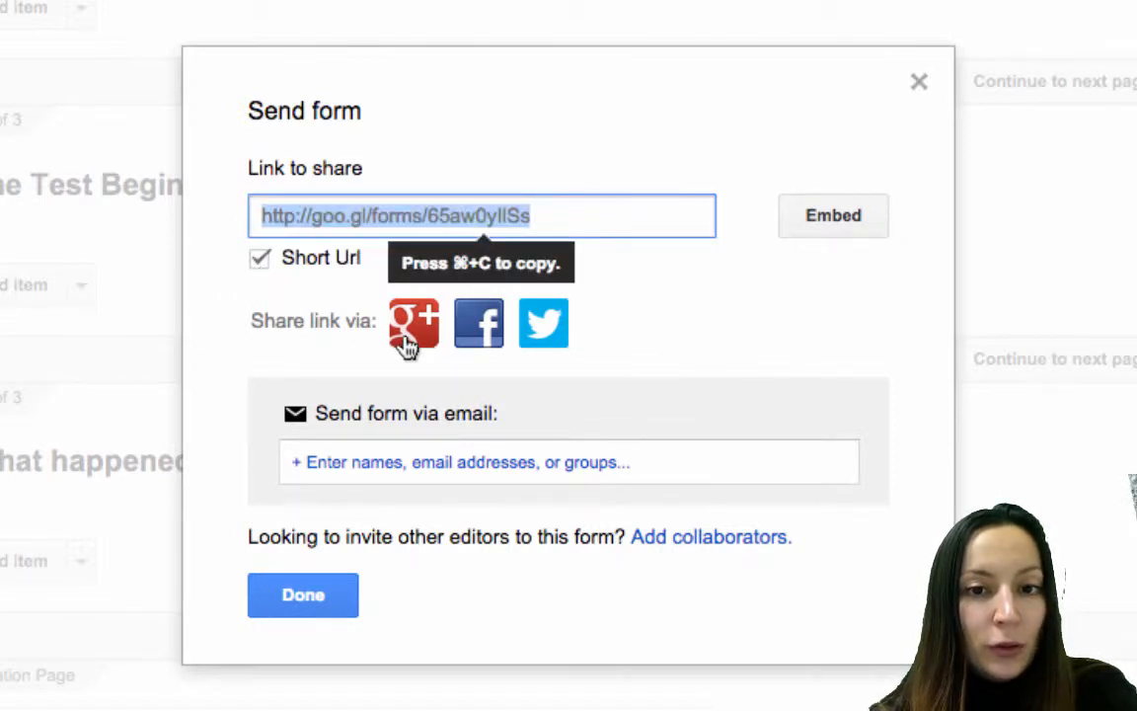
click(661, 466)
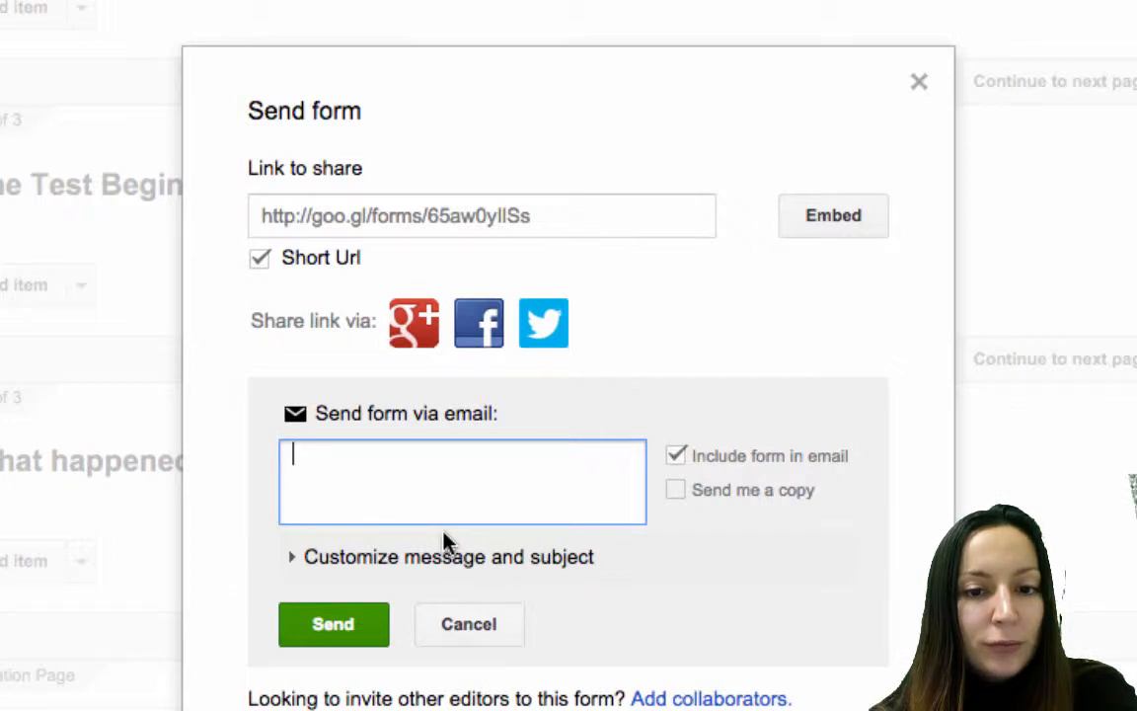
click(736, 698)
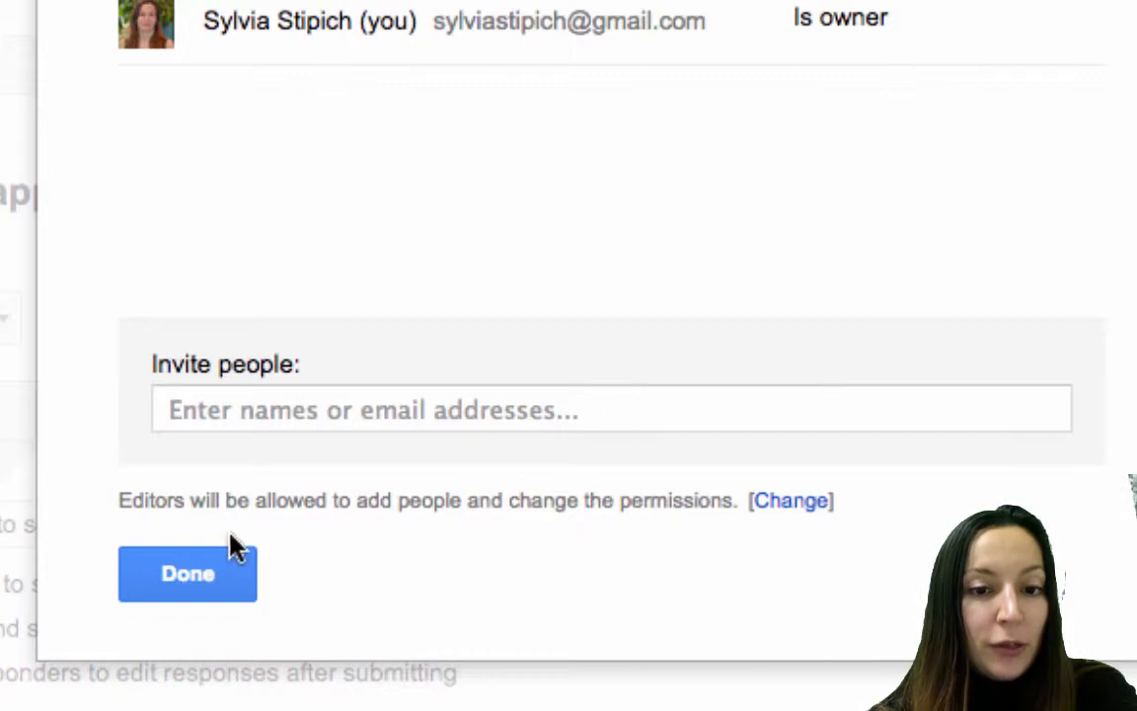
Add a suggested collaborator address as an invitee with Can edit permission.
click(308, 415)
text(sylv)
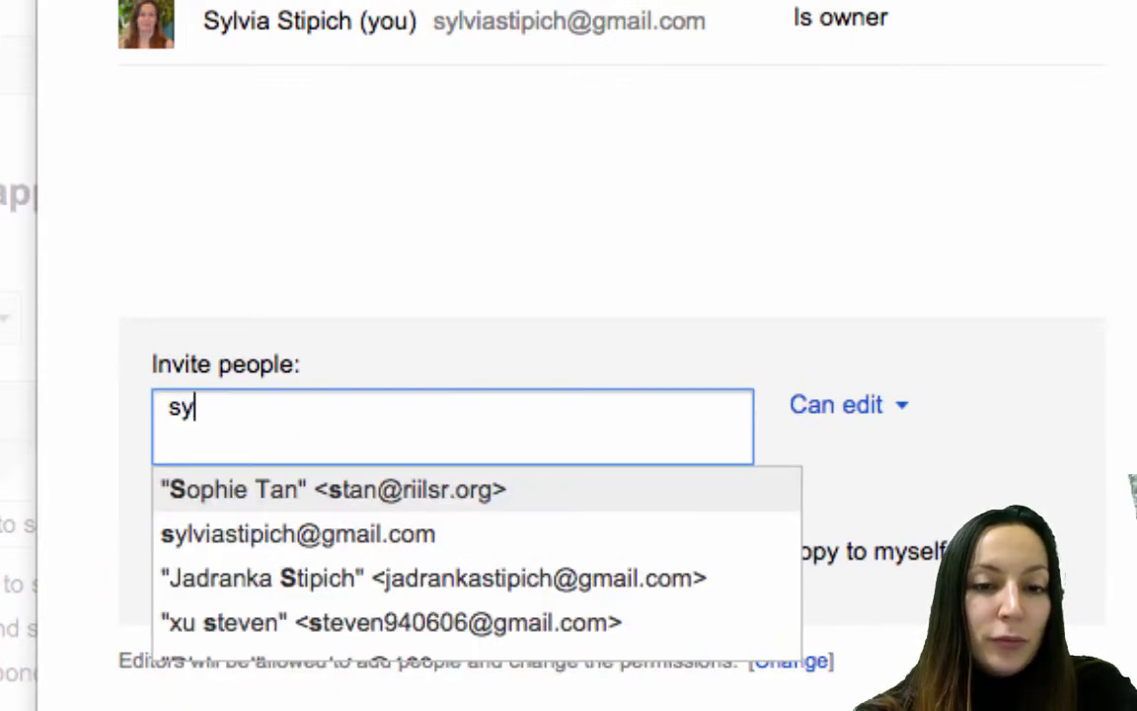
key(Down)
key(Down)
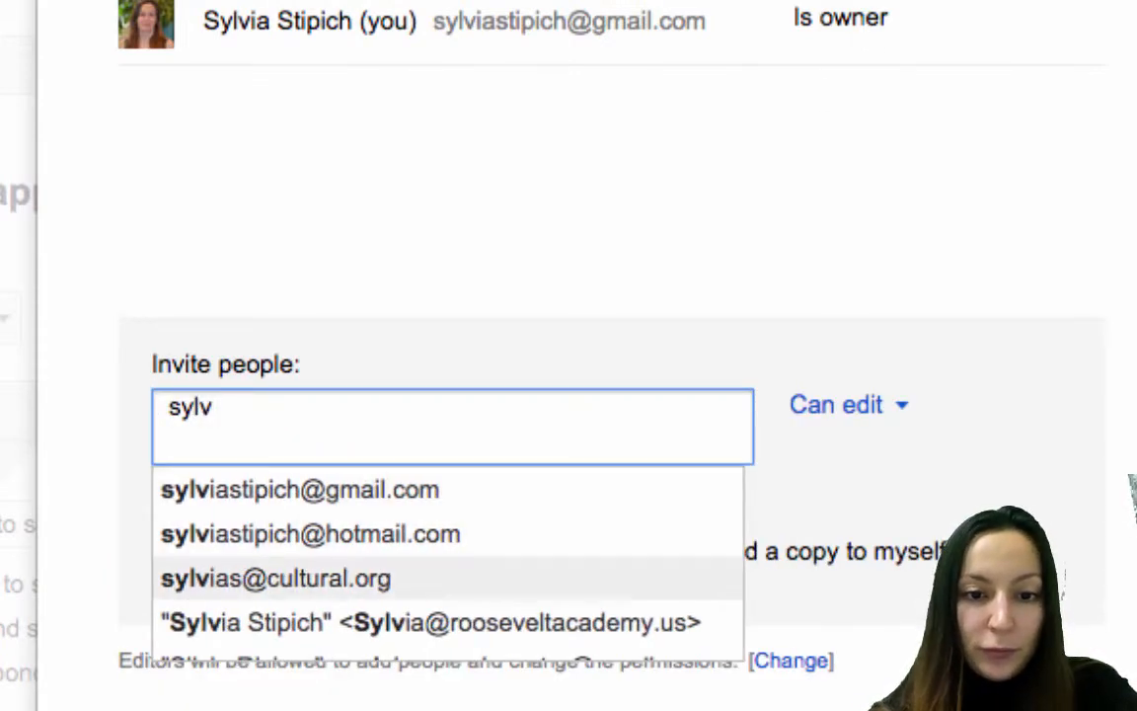
key(Return)
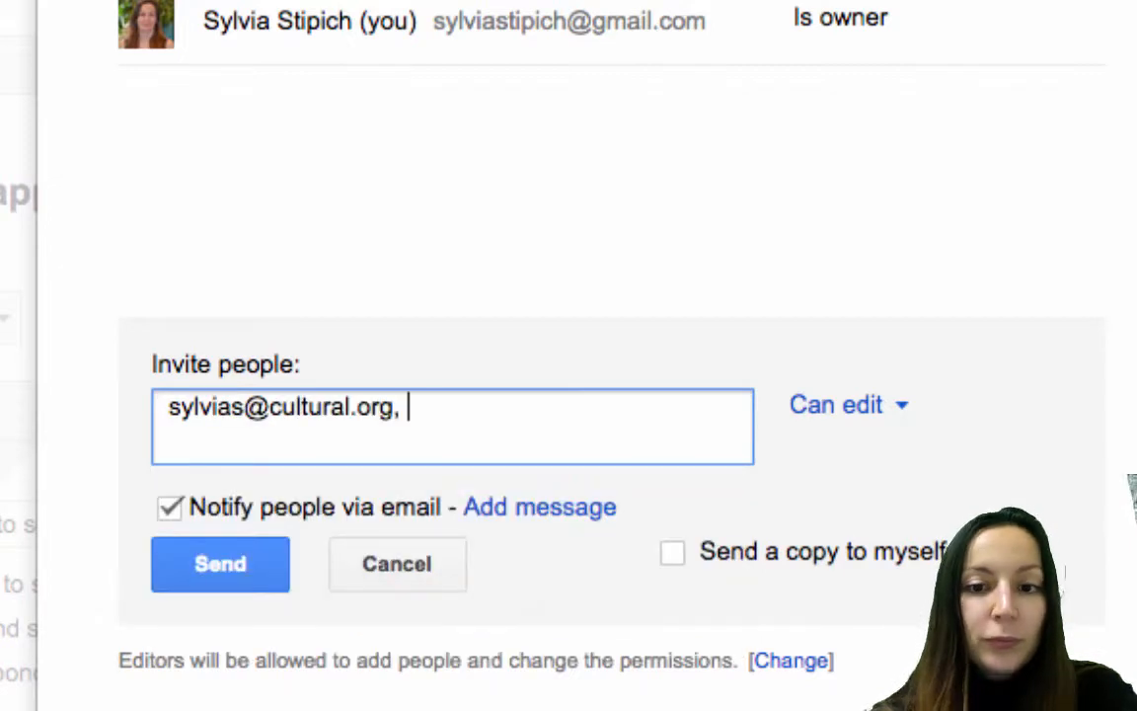
click(896, 414)
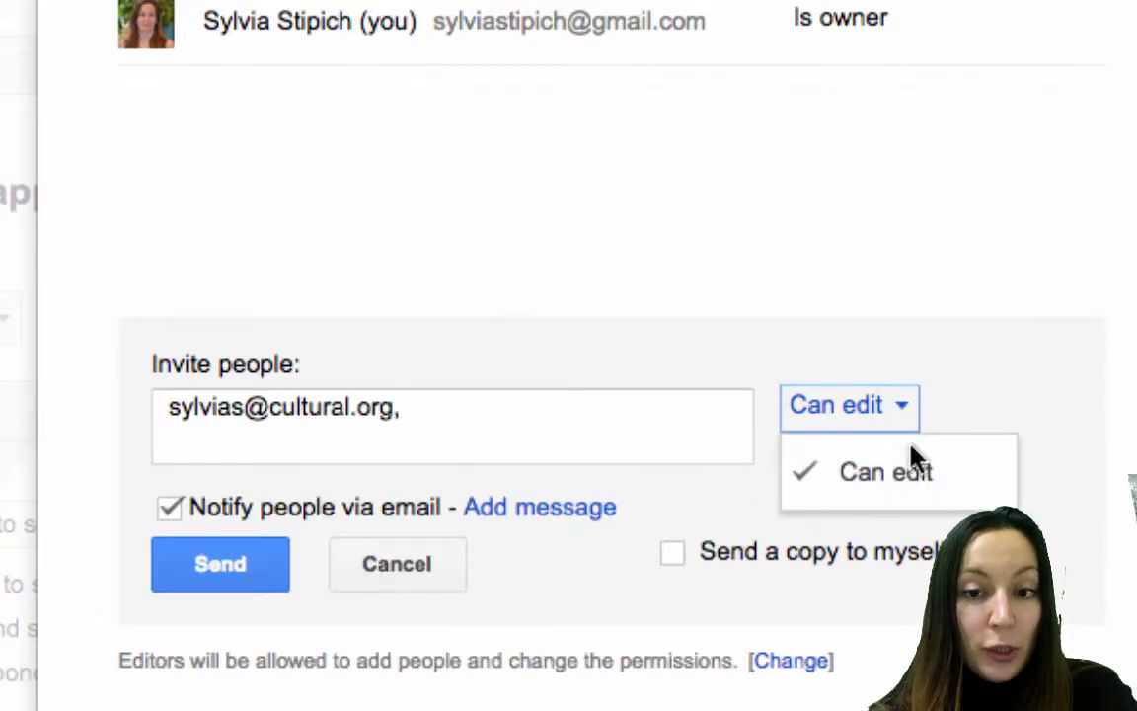
click(904, 422)
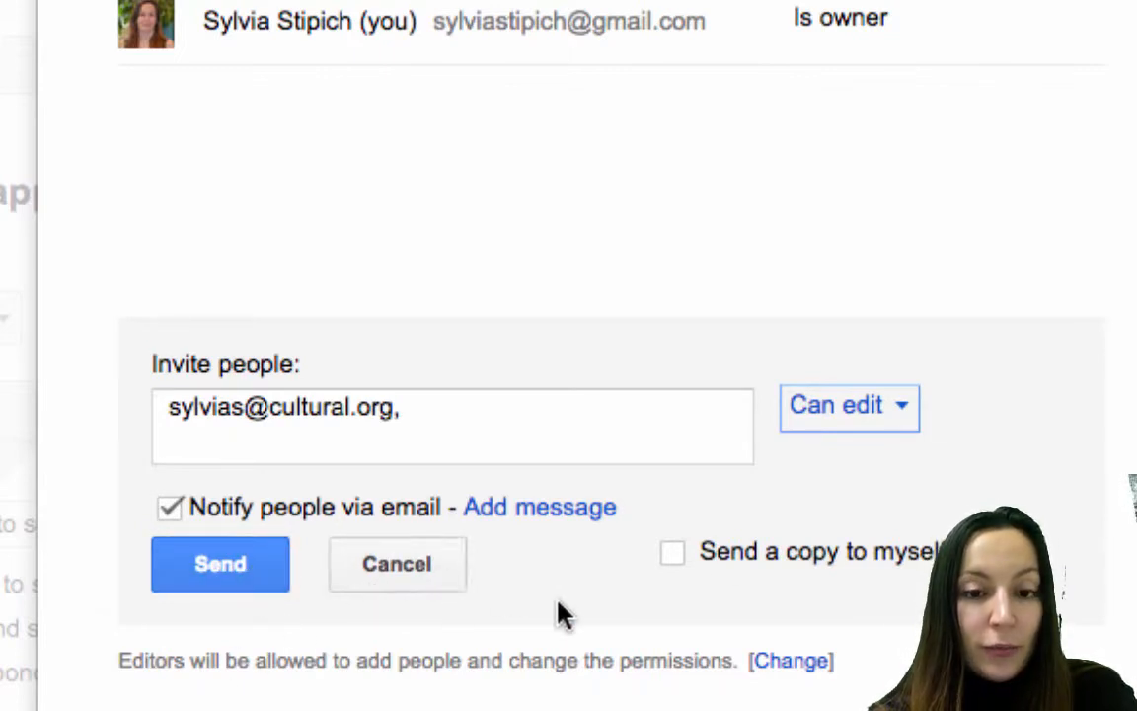
Tick Send a copy to myself, then cancel the invitation and close the sharing settings.
drag(435, 410, 44, 361)
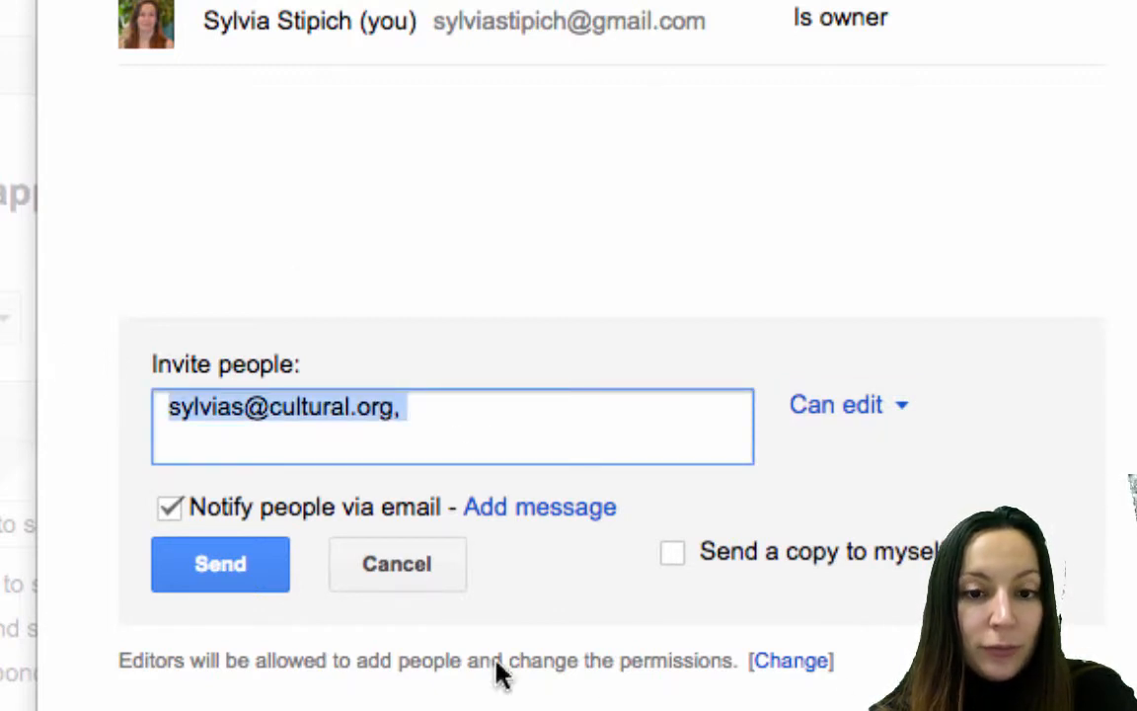
click(673, 556)
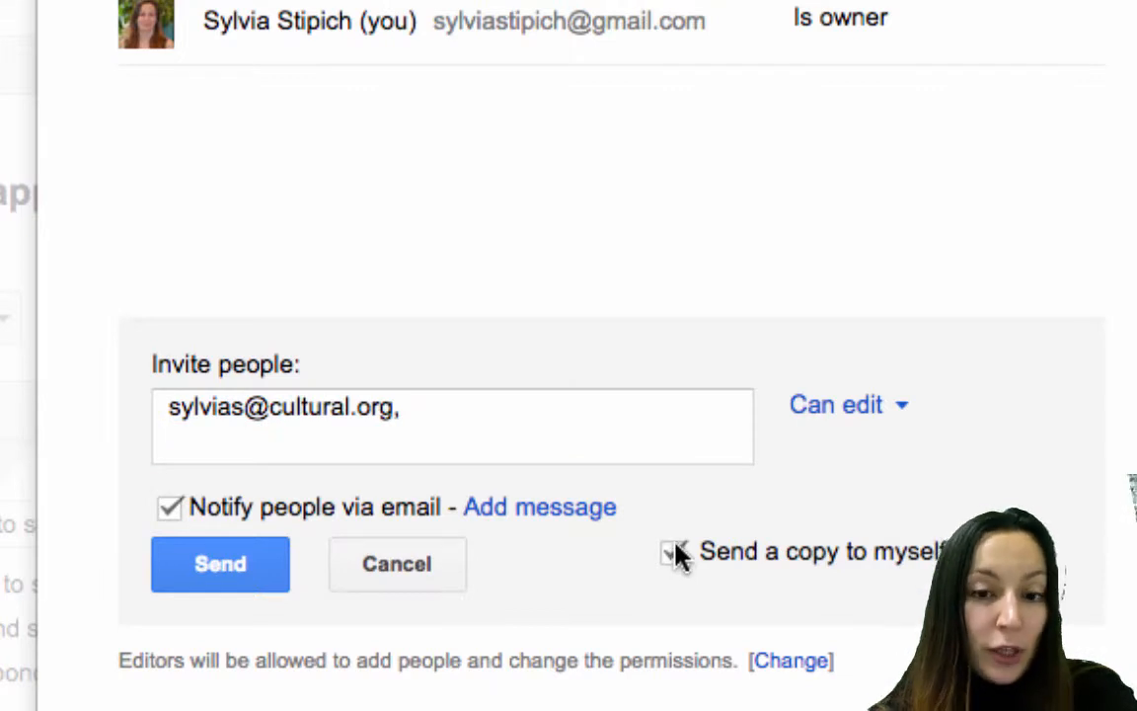
click(440, 571)
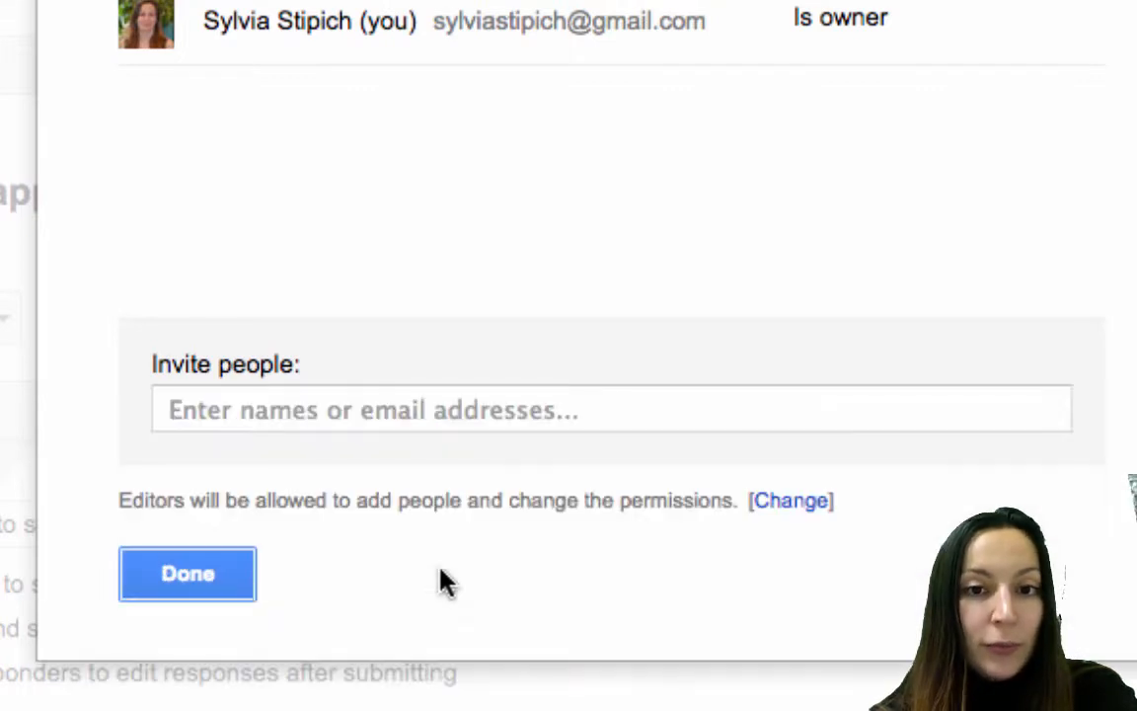
click(212, 582)
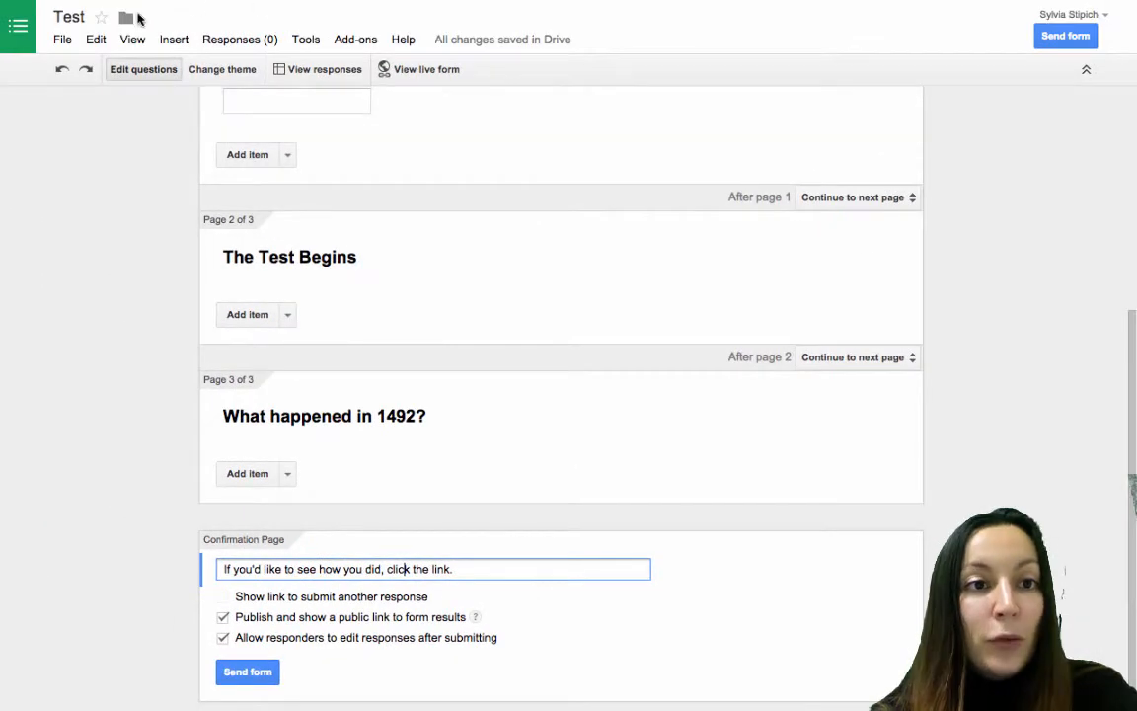
Switch to the Google Drive file list and scroll down to the Placement Test (Responses) spreadsheet.
mouse_move(66, 5)
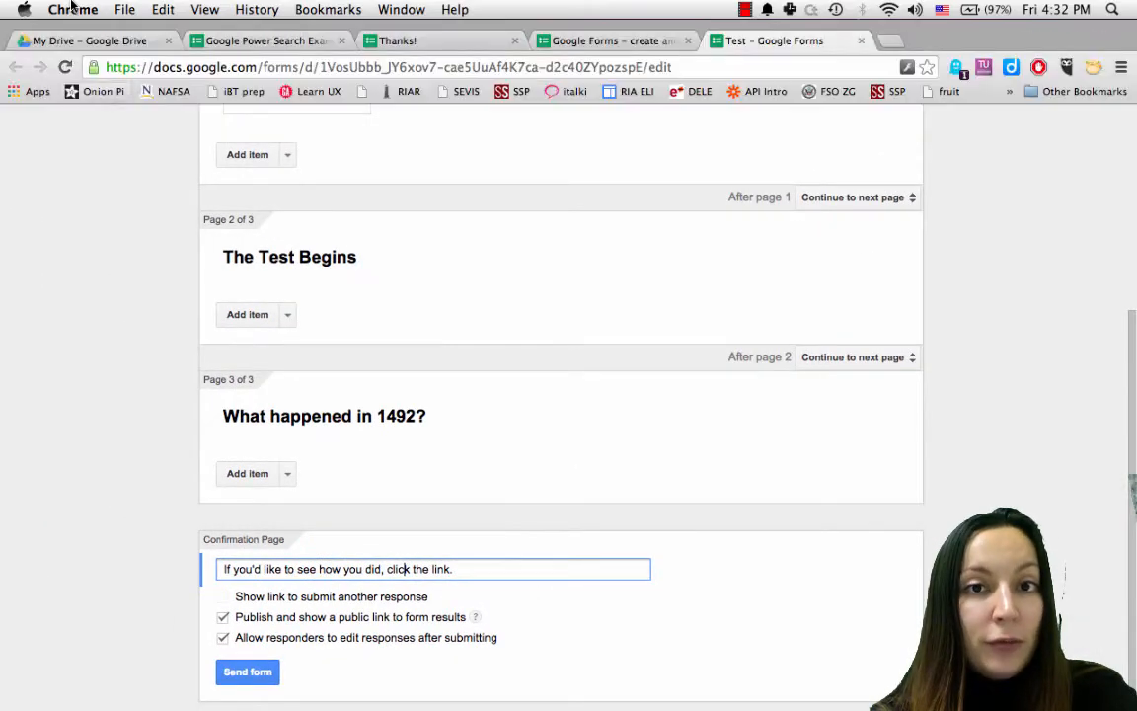
click(85, 41)
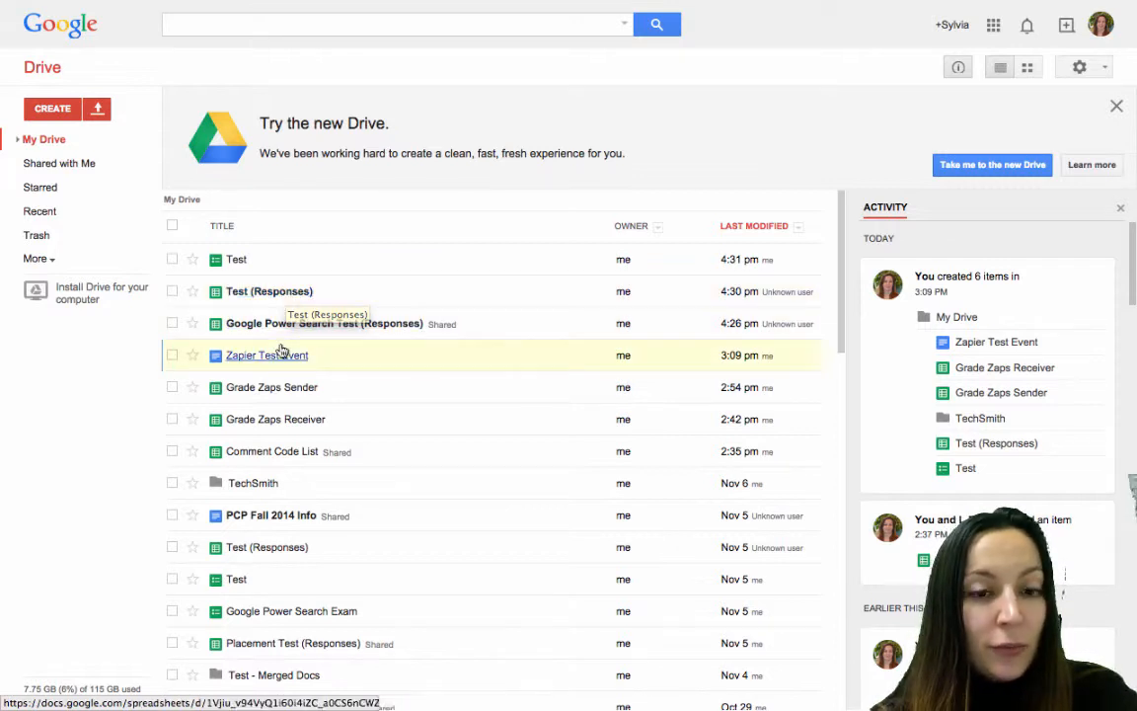
scroll(279, 437, down, 1)
scroll(278, 436, down, 1)
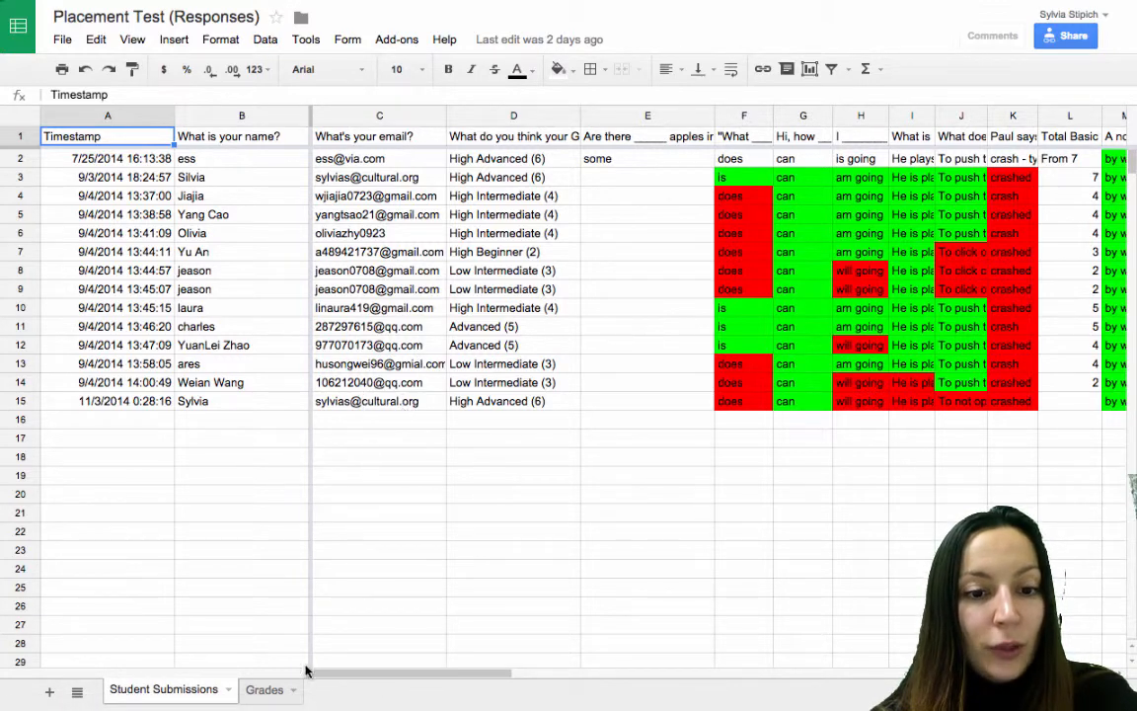
scroll(289, 691, right, 10)
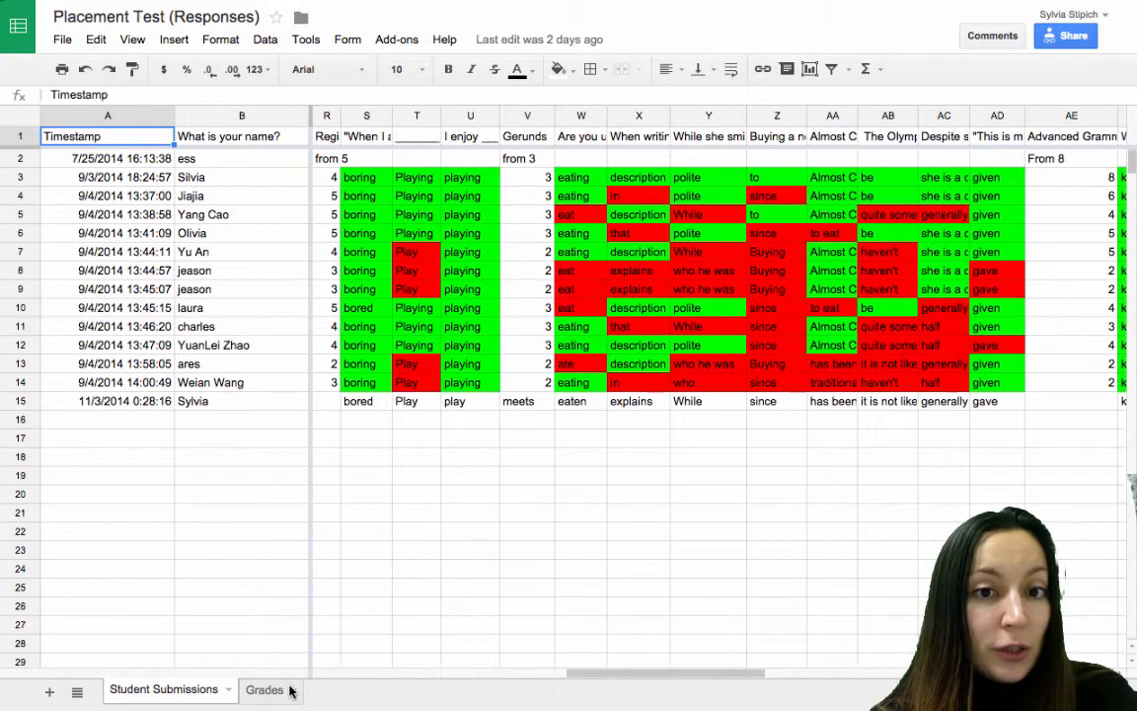
scroll(289, 691, right, 8)
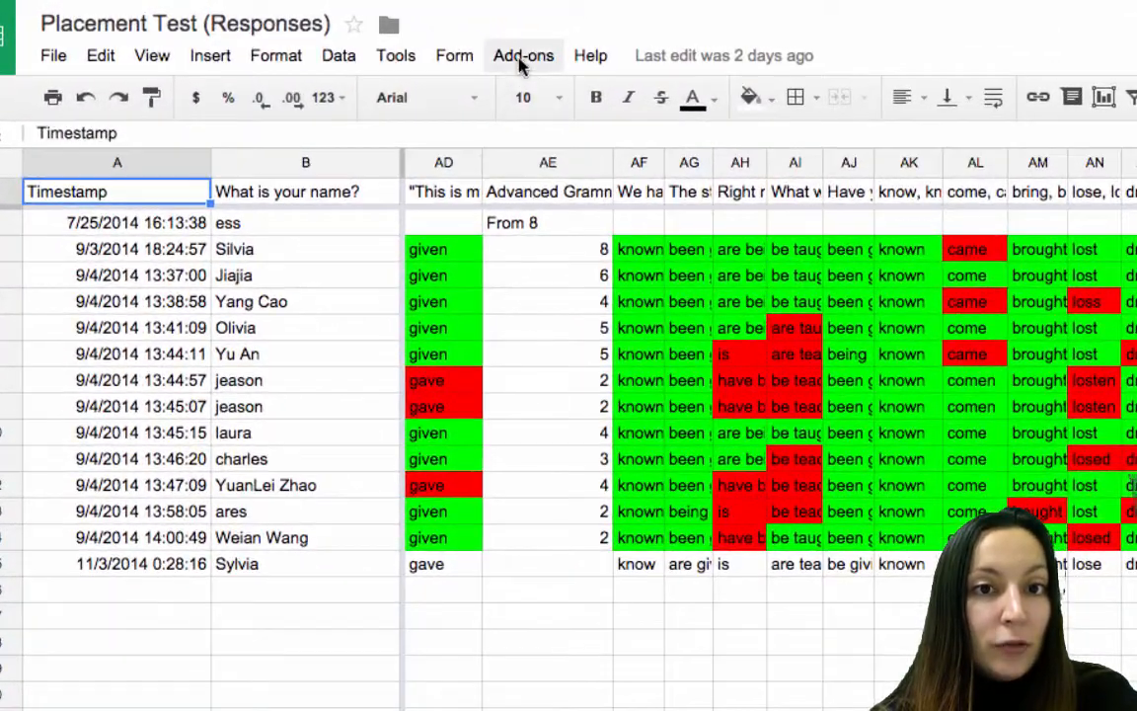
click(522, 60)
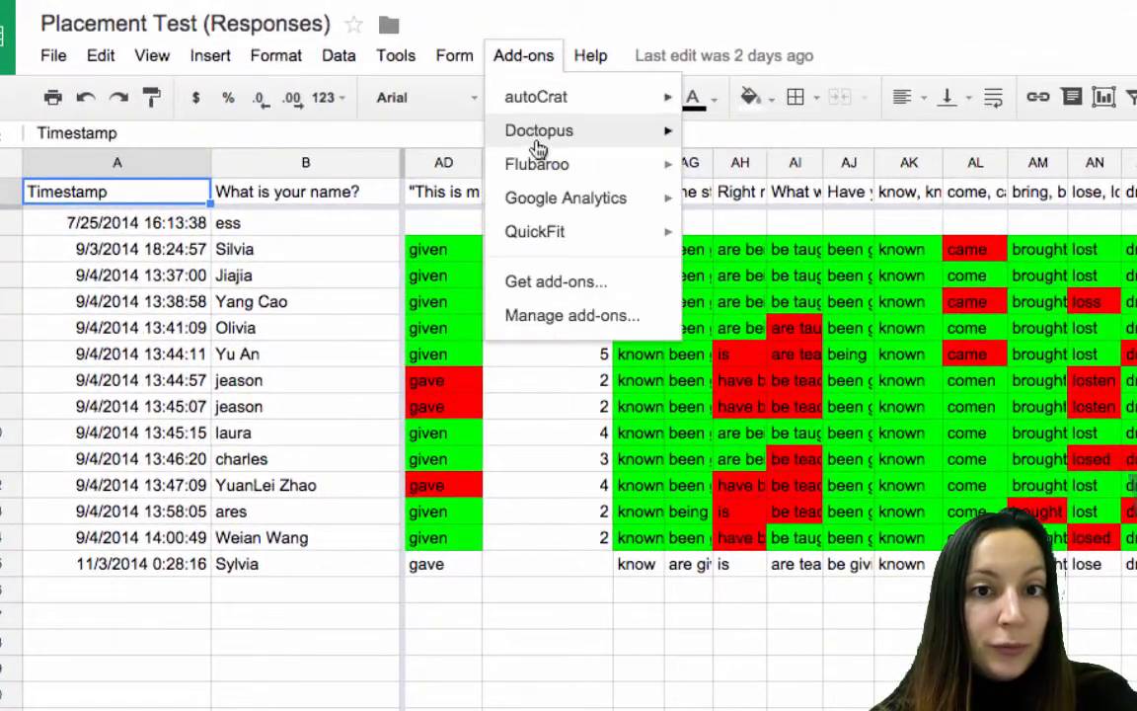
mouse_move(538, 168)
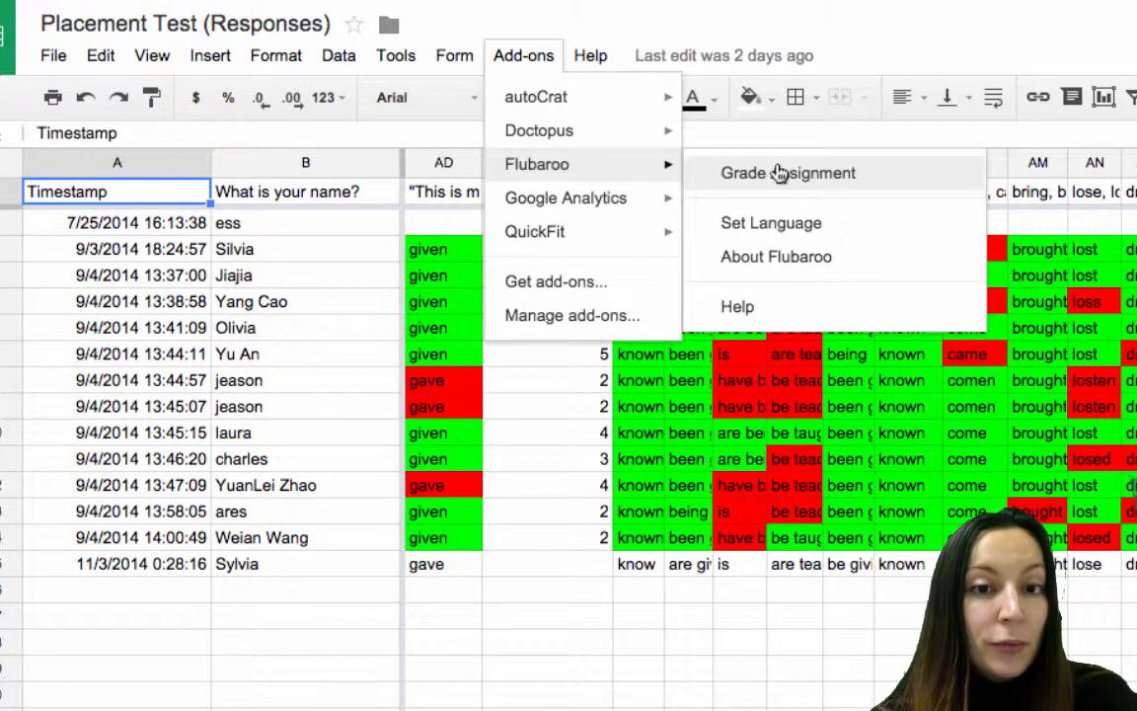
click(635, 572)
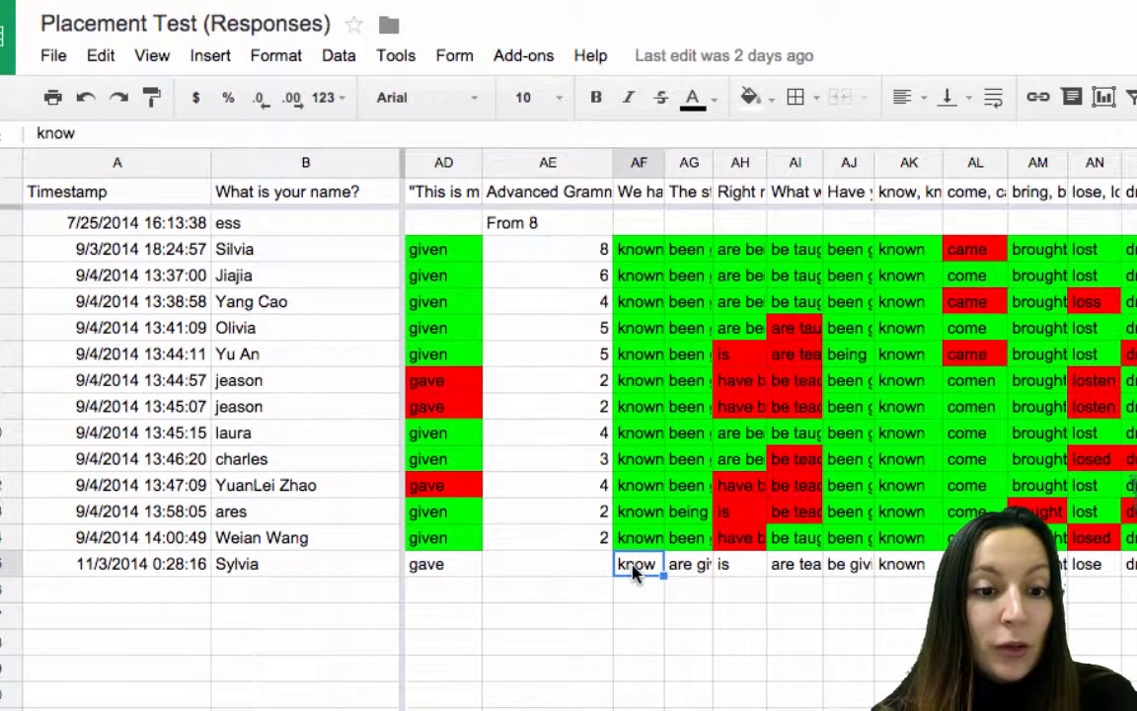